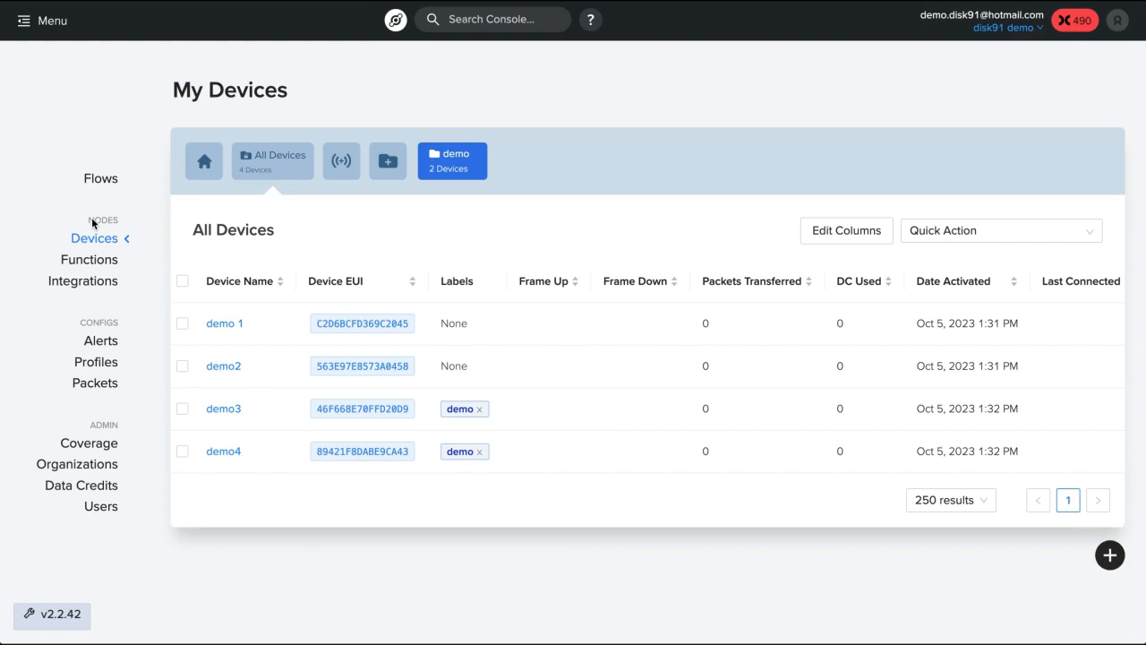
- View the legacy console's flows and open the legacy device migration page in the Helium-IoT.xyz console
{"action": "left_click", "coordinate": [97, 190]}
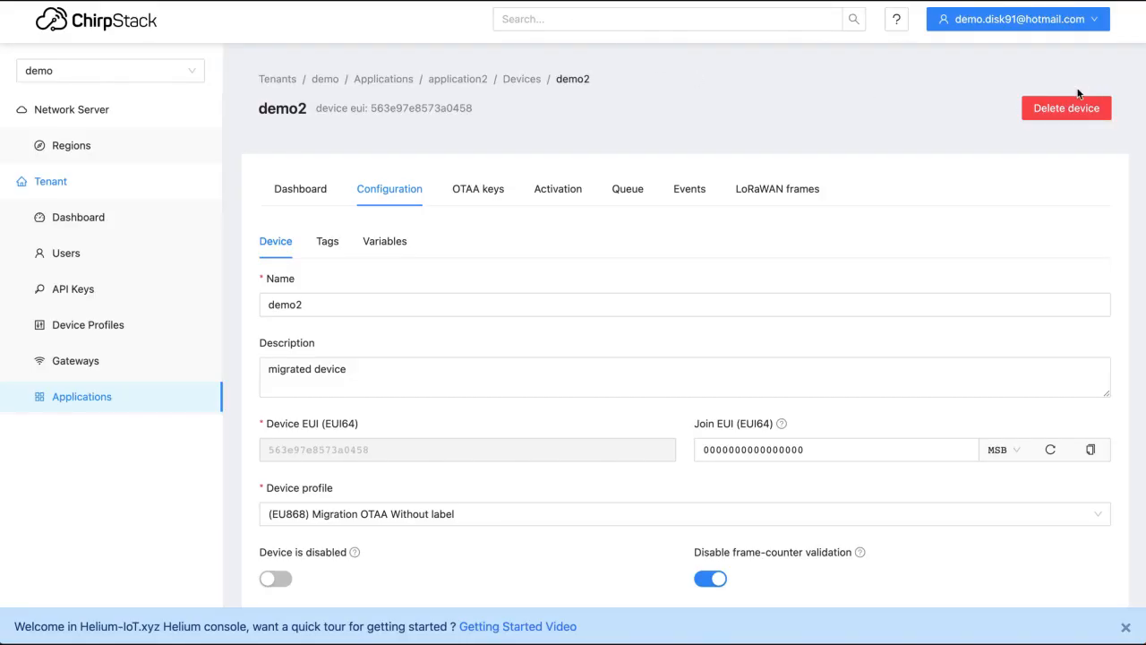
{"action": "scroll", "coordinate": [1074, 122], "scroll_direction": "up", "scroll_amount": 2}
{"action": "left_click", "coordinate": [1126, 20]}
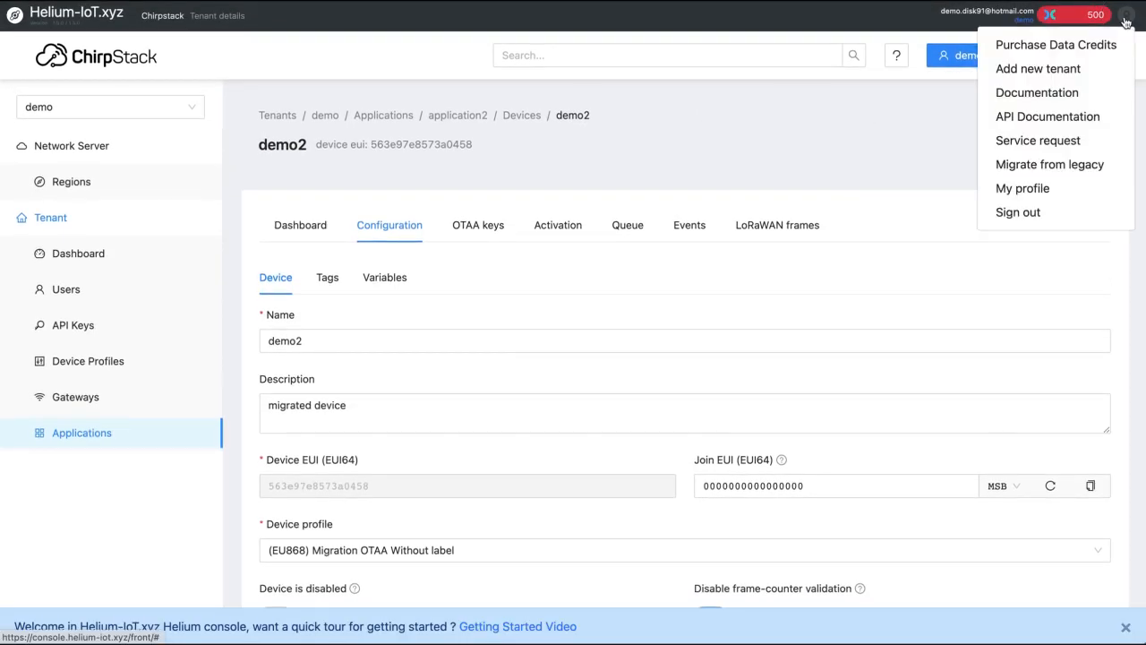
{"action": "left_click", "coordinate": [1025, 167]}
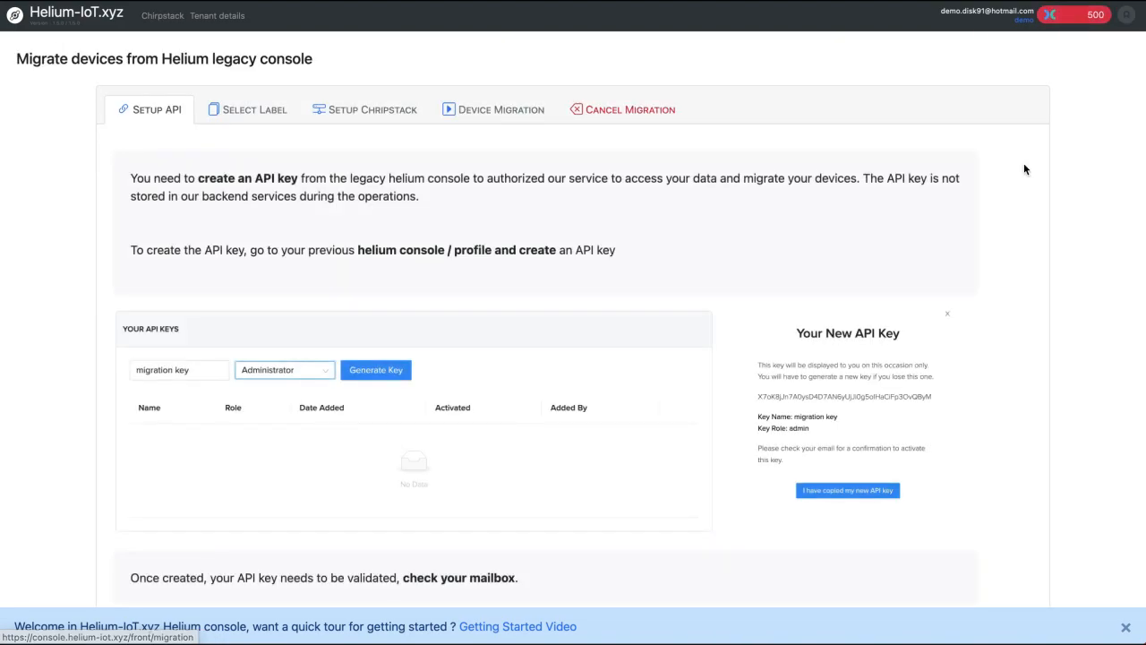
- Paste the legacy API key into the migration setup and connect to the Helium IoT.eu console
{"action": "scroll", "coordinate": [557, 321], "scroll_direction": "down", "scroll_amount": 3}
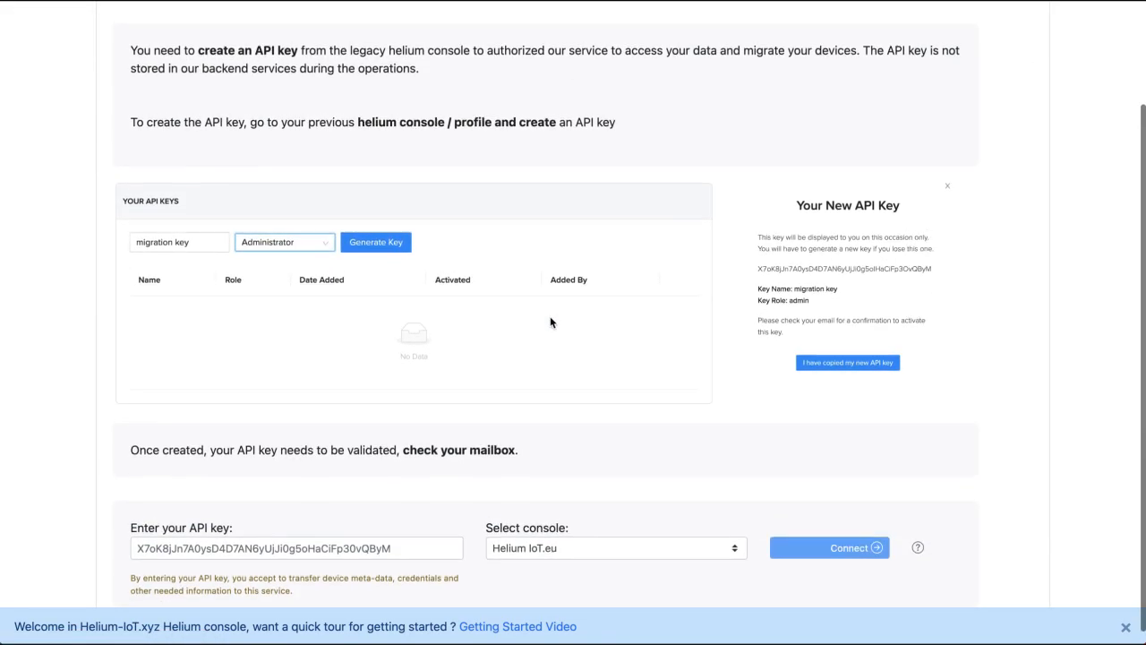
{"action": "left_click", "coordinate": [194, 551]}
{"action": "key", "text": "ctrl+v"}
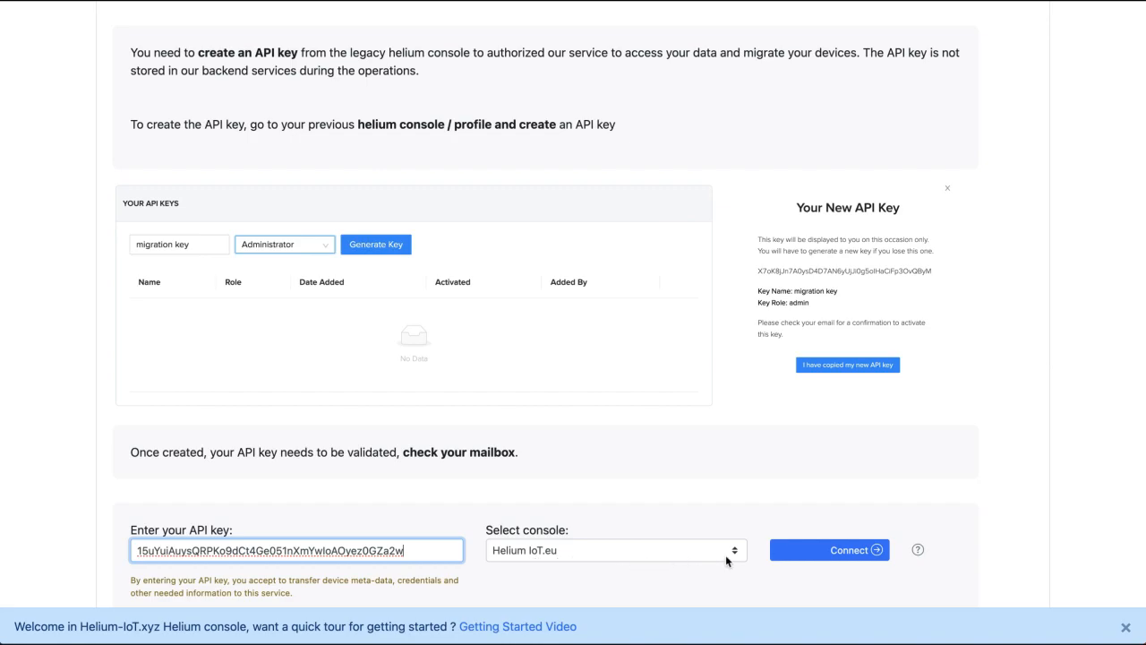
{"action": "left_click", "coordinate": [835, 551]}
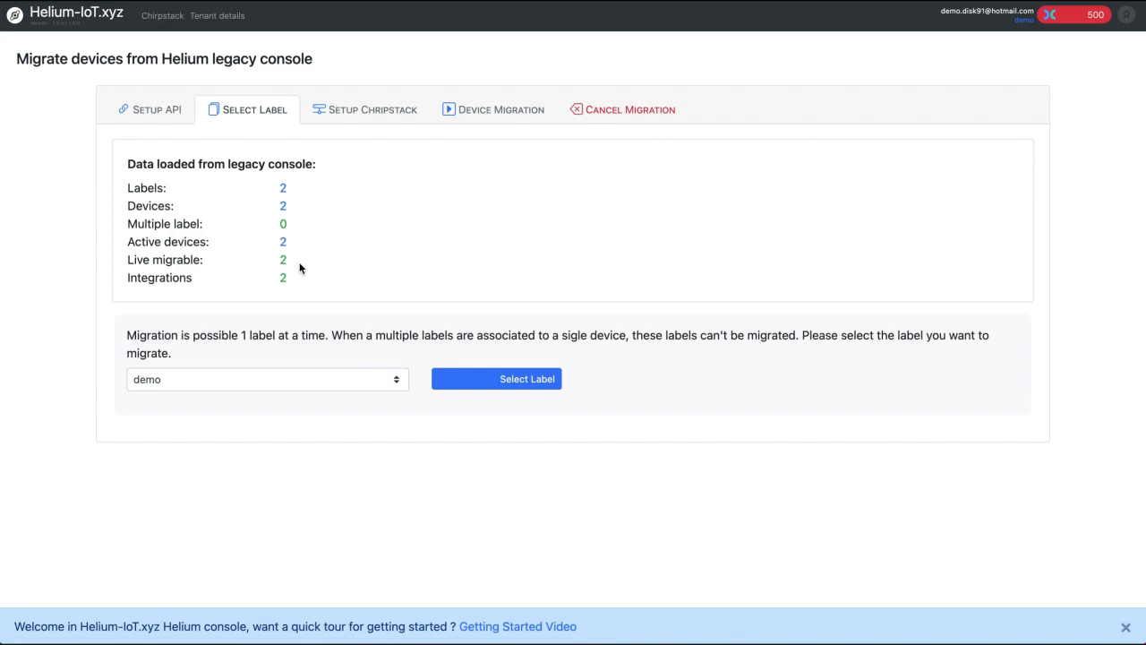
- Check the device list in the legacy console and select the demo label for migration
{"action": "left_click", "coordinate": [394, 380]}
{"action": "left_click", "coordinate": [252, 381]}
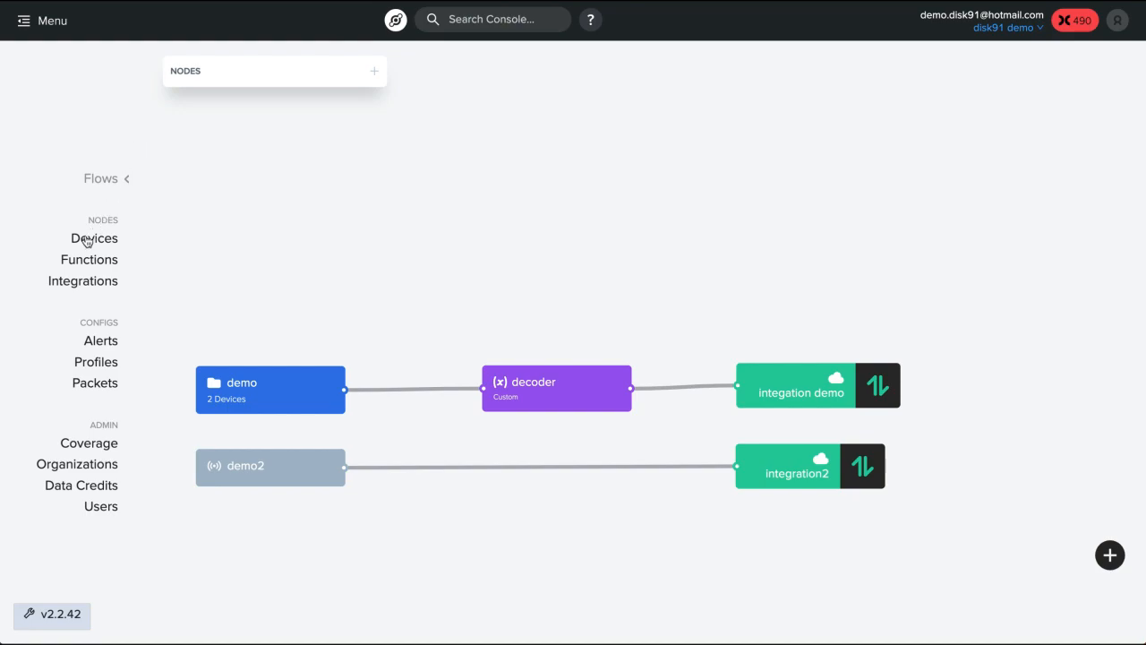
{"action": "left_click", "coordinate": [90, 239]}
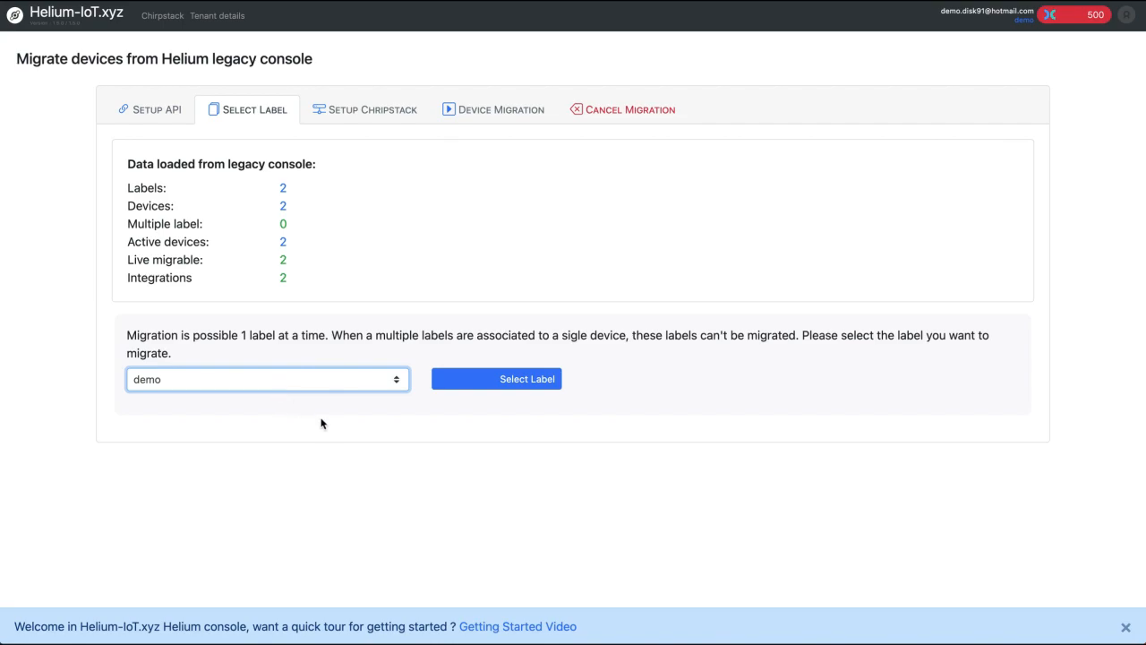
{"action": "left_click", "coordinate": [498, 379]}
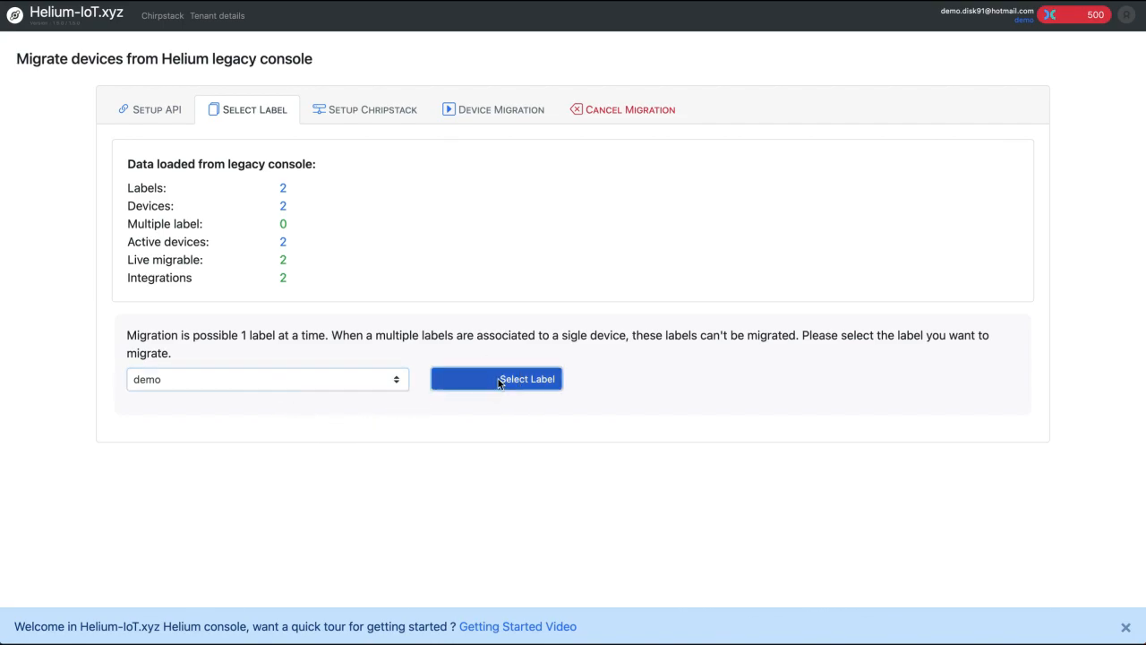
- Check the flows in the legacy console and select "integation demo" as the integration applied to the demo label
{"action": "scroll", "coordinate": [451, 428], "scroll_direction": "down", "scroll_amount": 1}
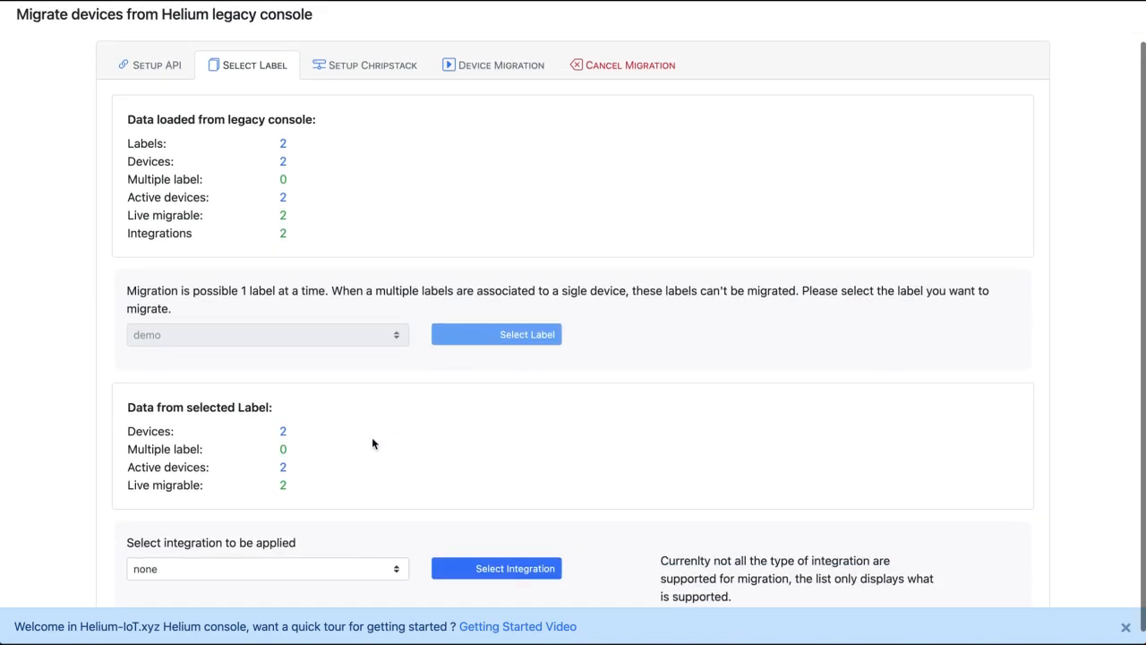
{"action": "scroll", "coordinate": [422, 516], "scroll_direction": "down", "scroll_amount": 1}
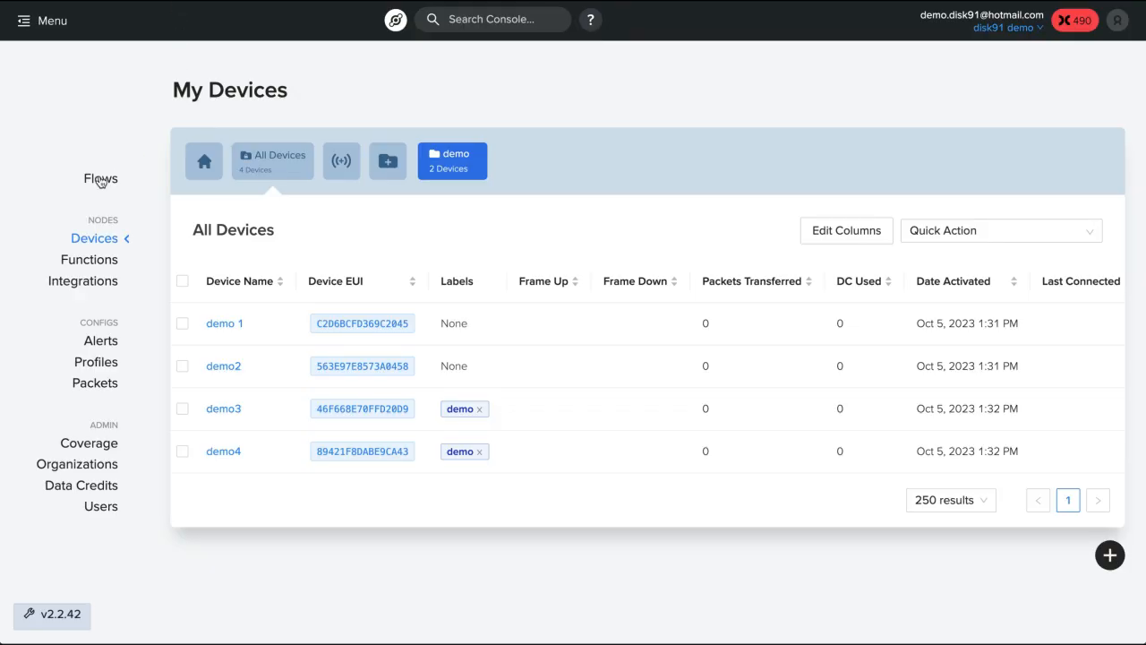
{"action": "left_click", "coordinate": [100, 179]}
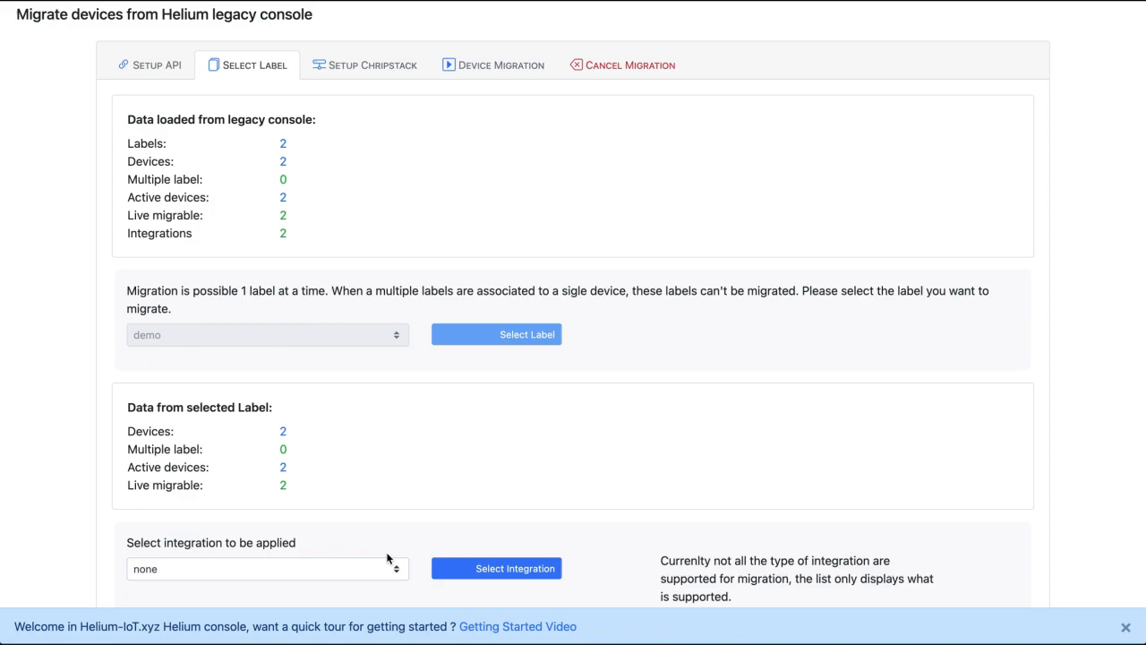
{"action": "left_click", "coordinate": [393, 572]}
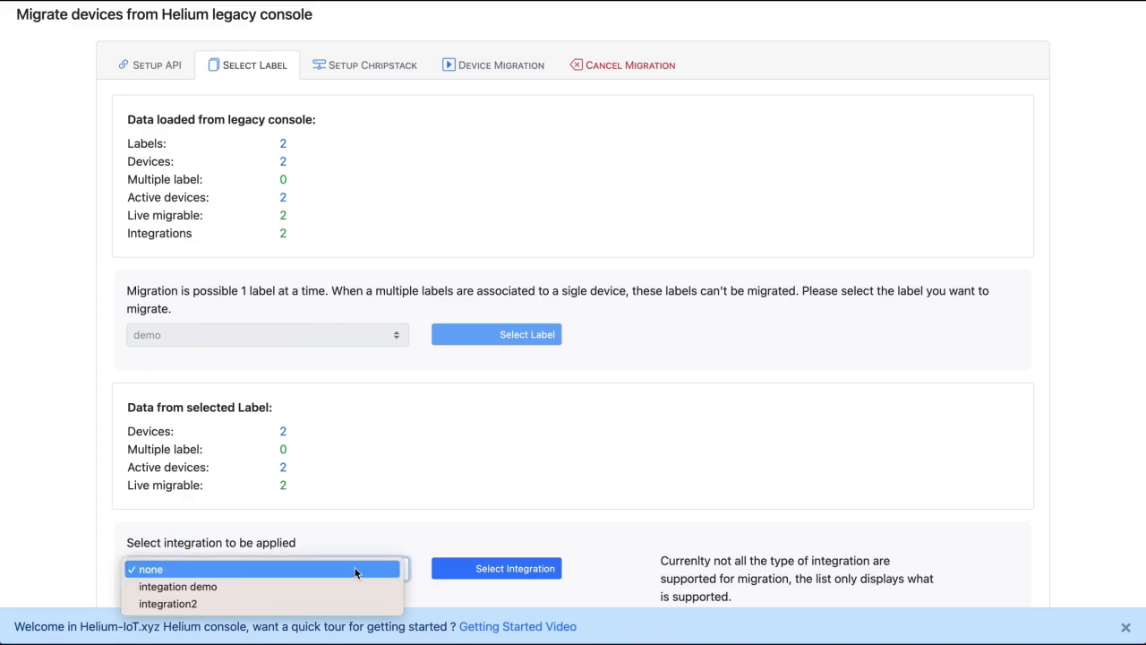
{"action": "left_click", "coordinate": [288, 586]}
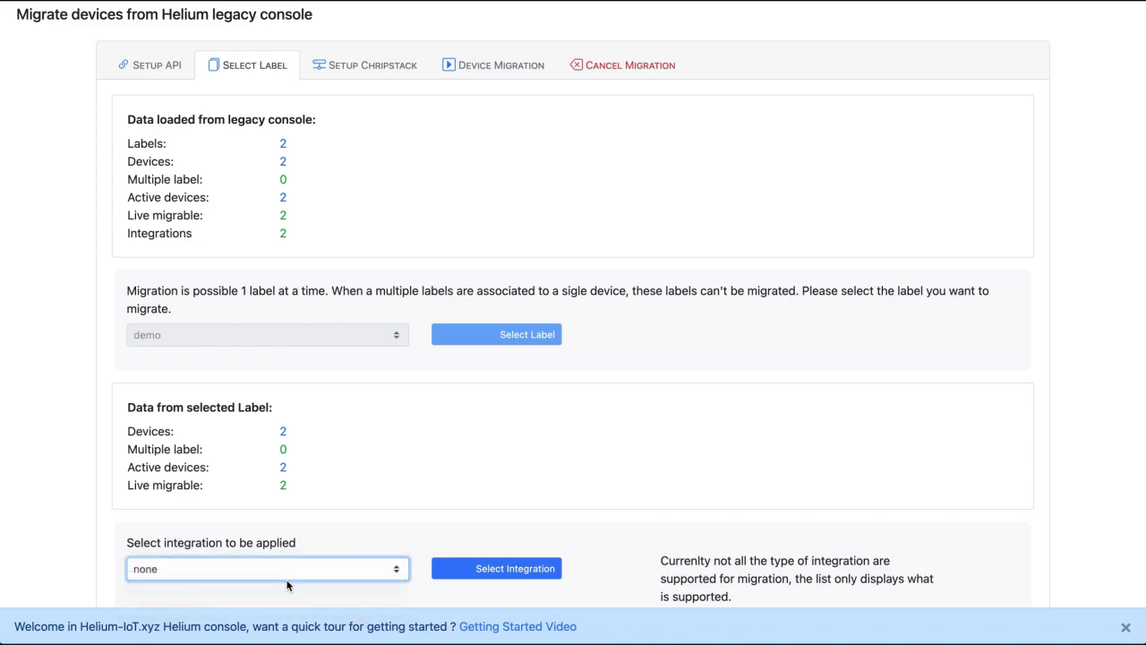
{"action": "left_click", "coordinate": [515, 569]}
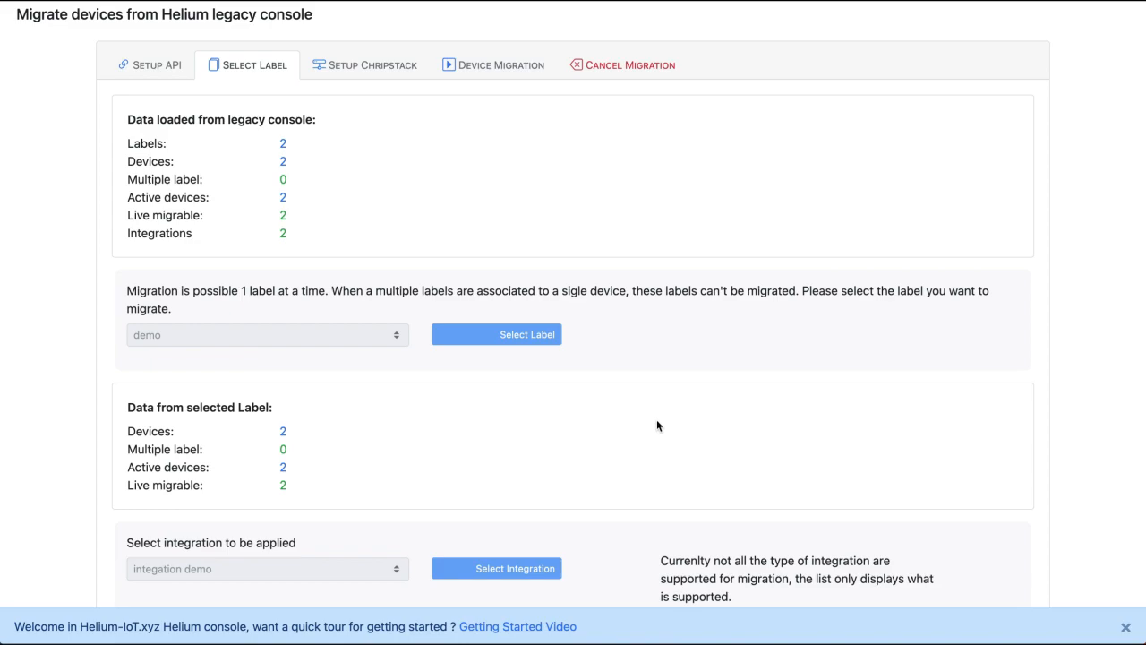
- Examine the legacy functions and flows, and compare the original decoder code with its converted ChirpStack version
{"action": "scroll", "coordinate": [656, 425], "scroll_direction": "down", "scroll_amount": 5}
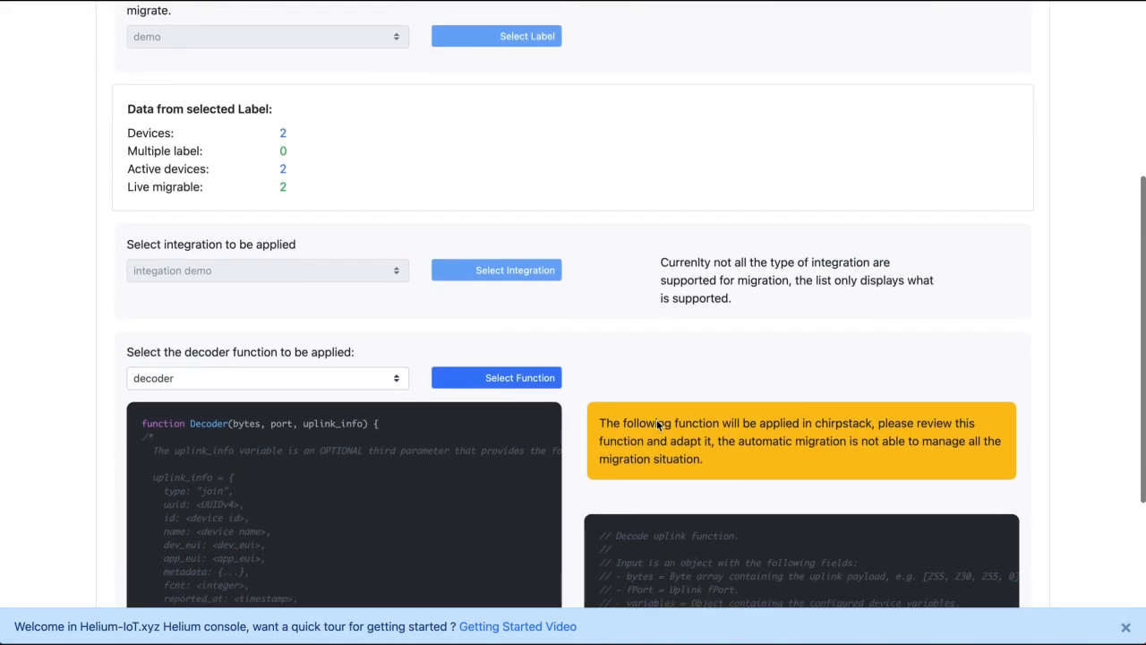
{"action": "scroll", "coordinate": [650, 361], "scroll_direction": "down", "scroll_amount": 1}
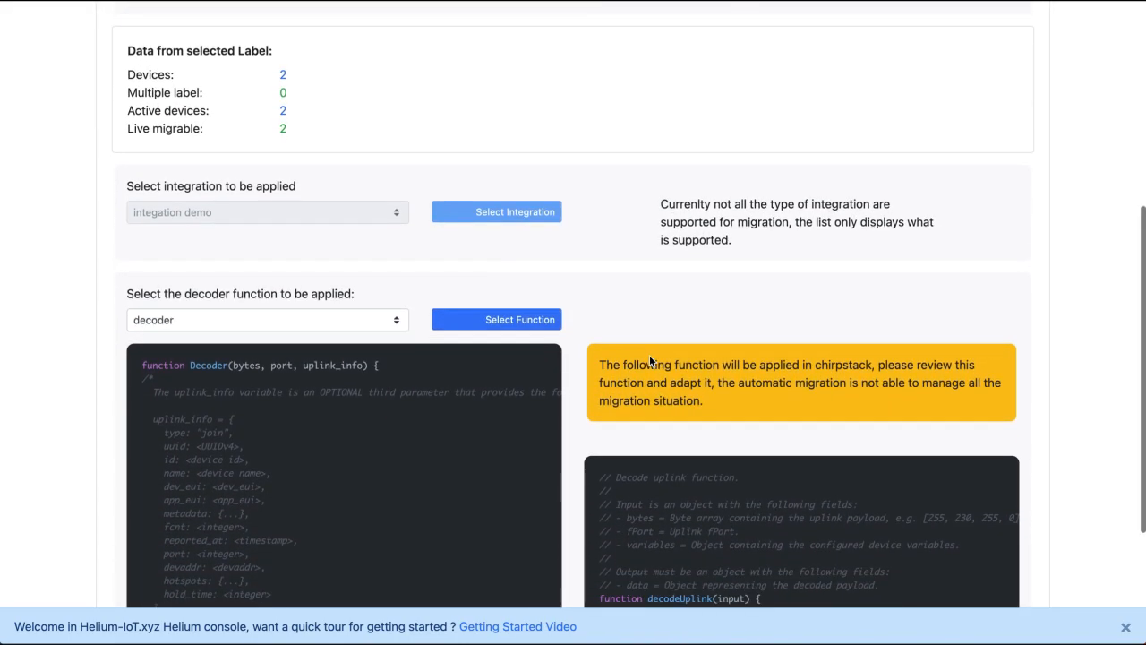
{"action": "scroll", "coordinate": [650, 354], "scroll_direction": "down", "scroll_amount": 1}
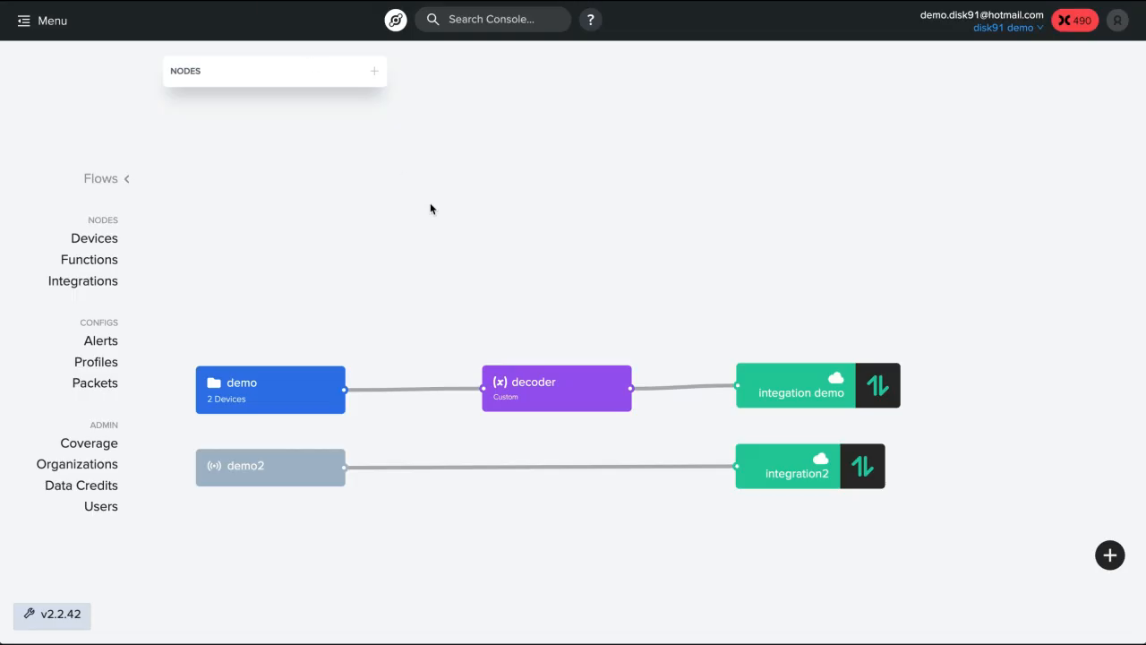
{"action": "left_click", "coordinate": [93, 259]}
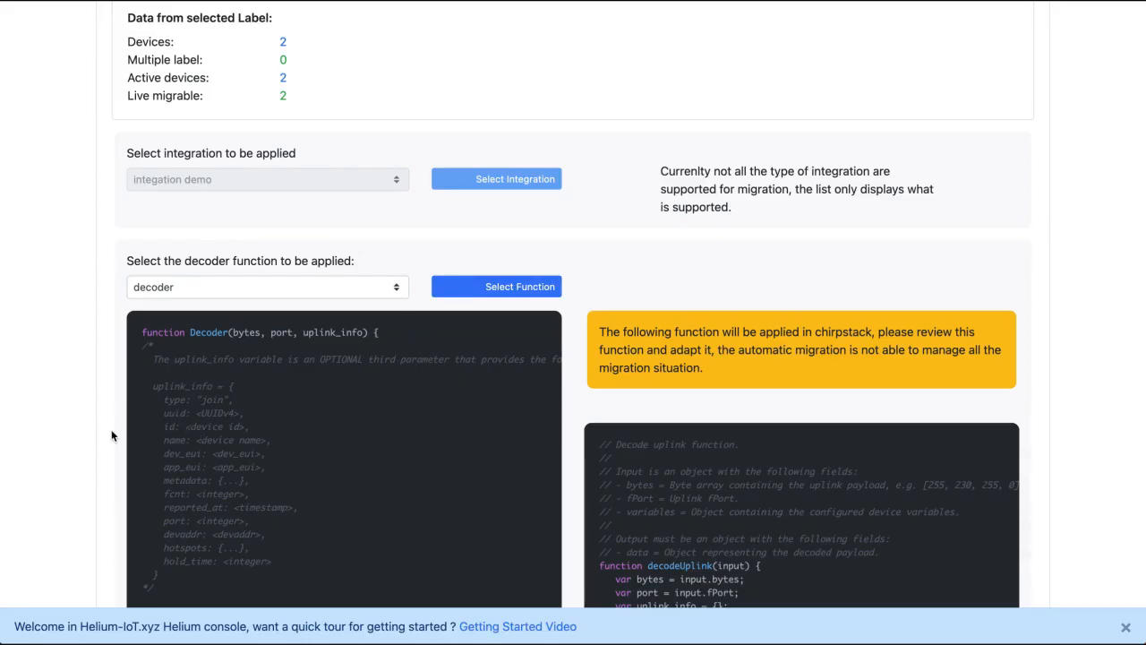
{"action": "scroll", "coordinate": [112, 429], "scroll_direction": "down", "scroll_amount": 1}
{"action": "scroll", "coordinate": [267, 415], "scroll_direction": "down", "scroll_amount": 5}
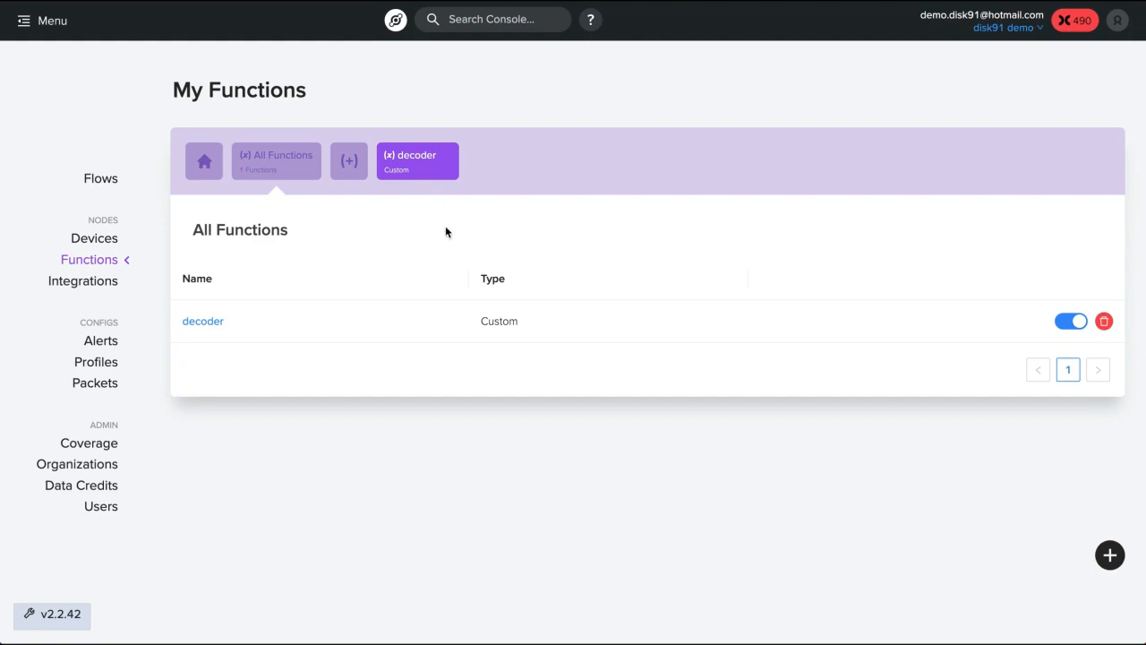
{"action": "left_click", "coordinate": [98, 182]}
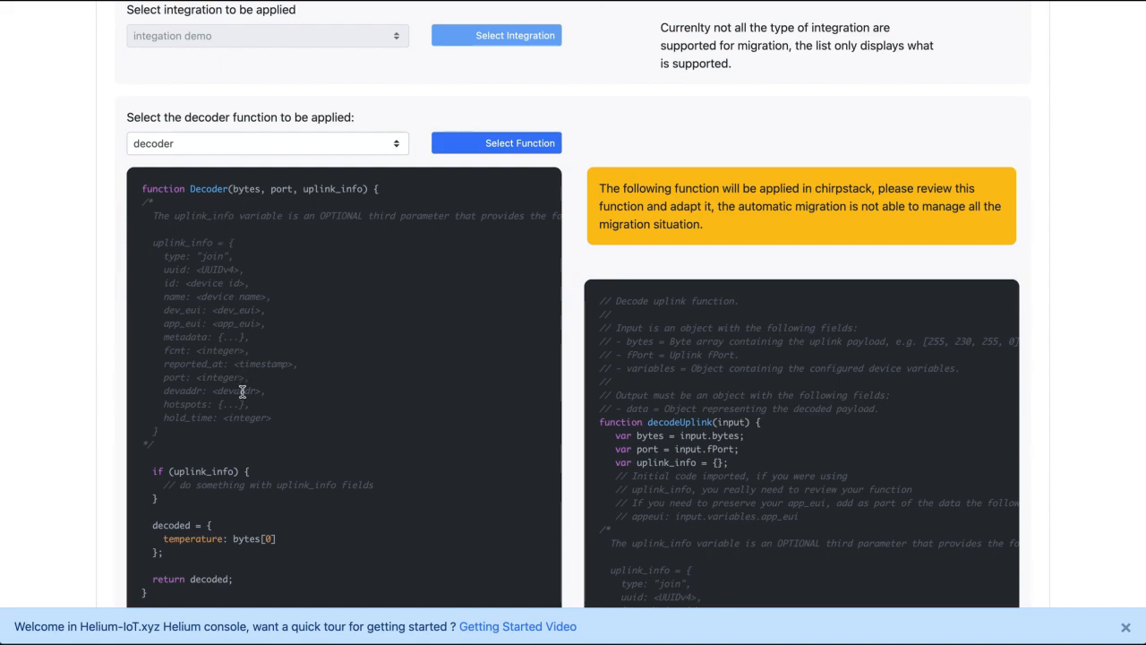
{"action": "scroll", "coordinate": [242, 388], "scroll_direction": "down", "scroll_amount": 1}
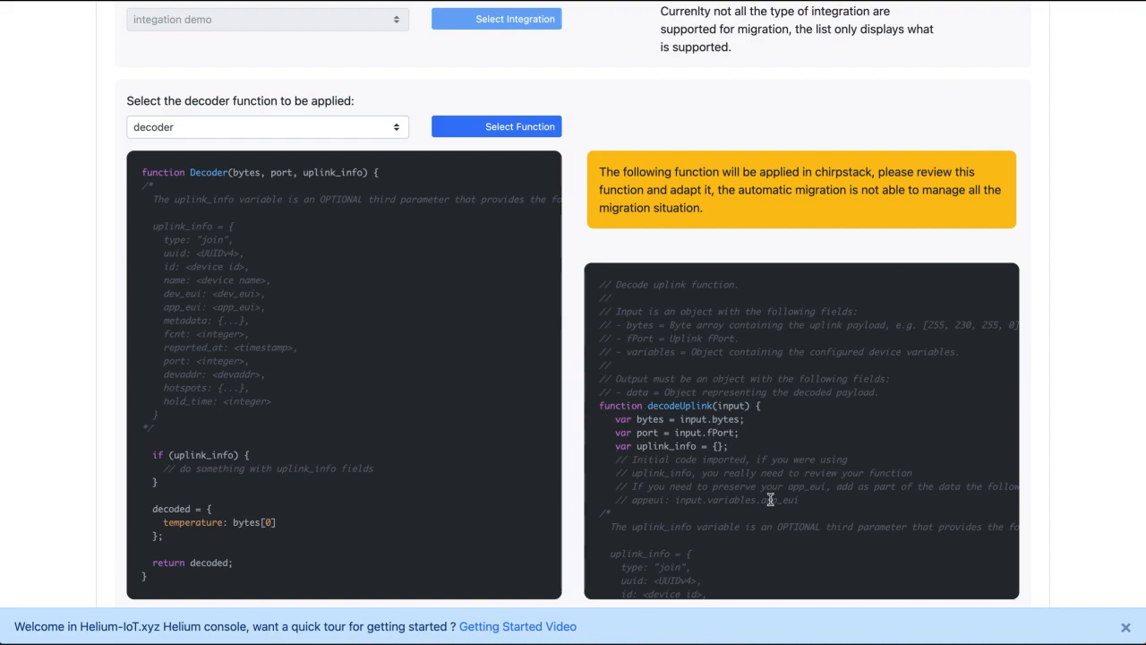
{"action": "scroll", "coordinate": [770, 499], "scroll_direction": "down", "scroll_amount": 5}
{"action": "scroll", "coordinate": [770, 499], "scroll_direction": "down", "scroll_amount": 2}
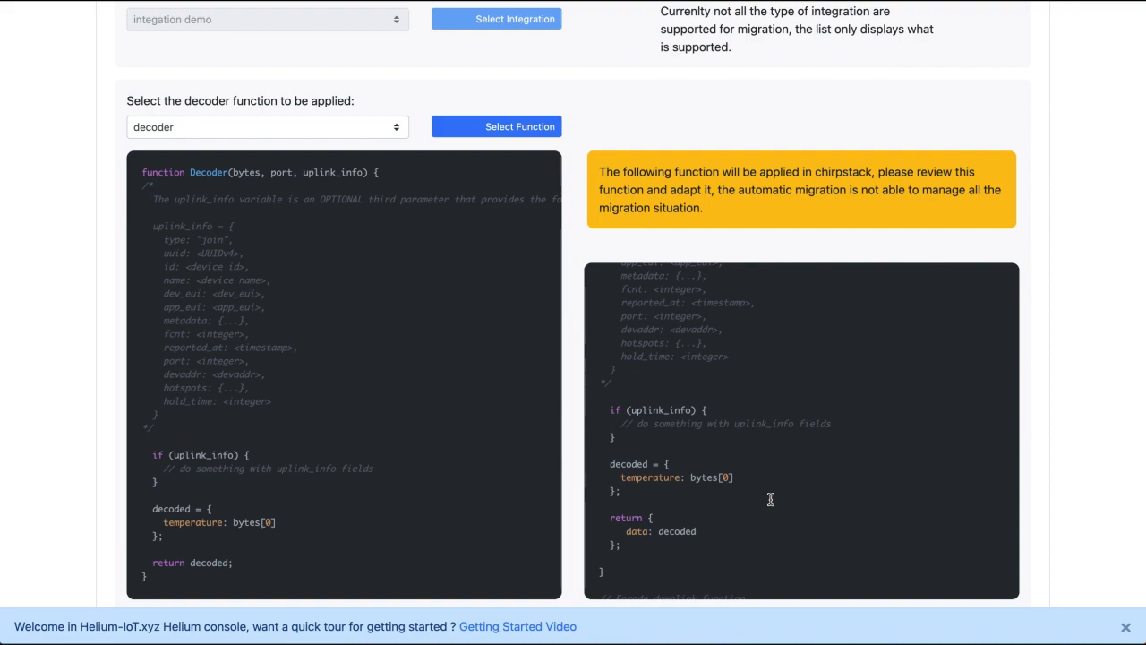
{"action": "scroll", "coordinate": [770, 498], "scroll_direction": "down", "scroll_amount": 1}
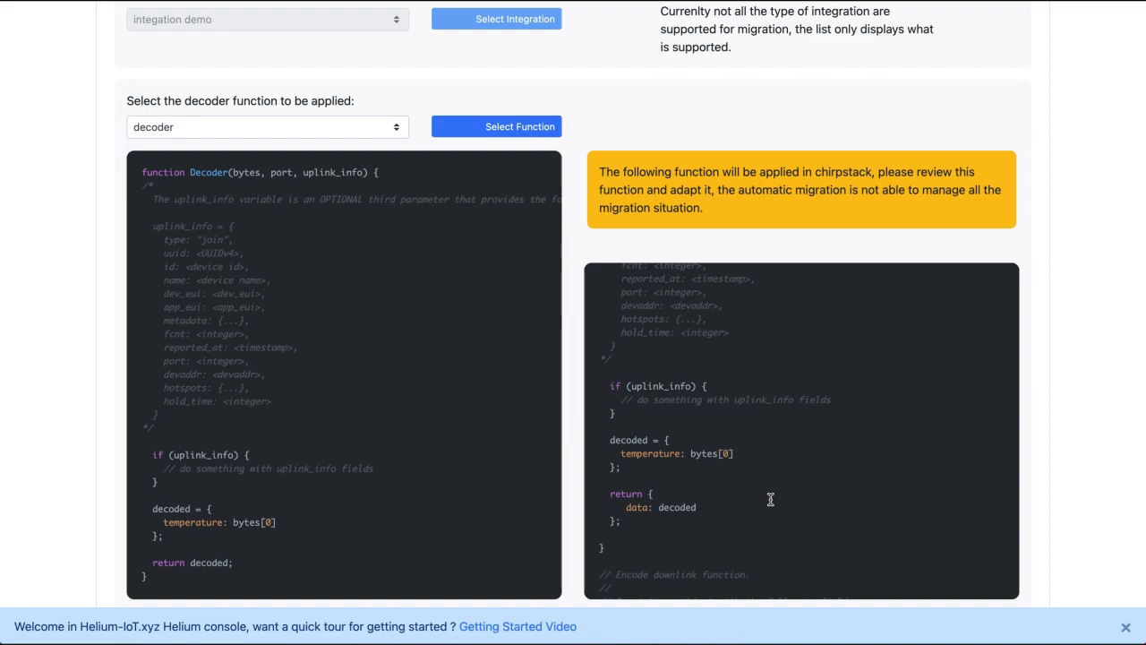
- Add an "addition: 1" line below "data: decoded" in the return block of the converted decodeUplink function
{"action": "left_click", "coordinate": [691, 493]}
{"action": "left_click", "coordinate": [705, 502]}
{"action": "key", "text": "Return"}
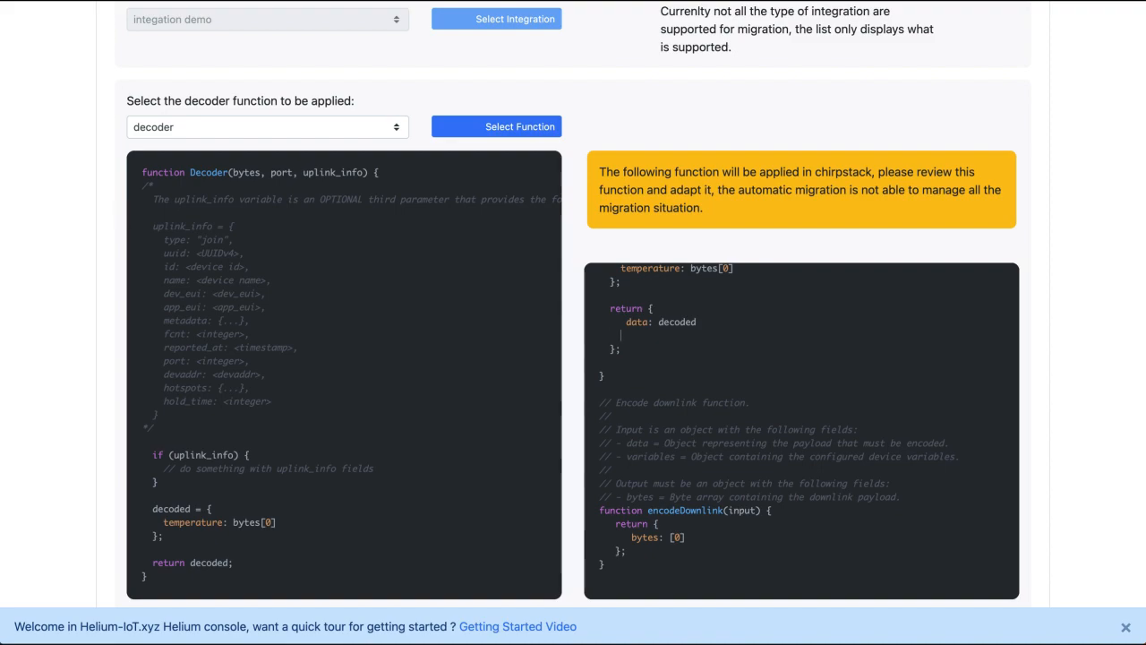
{"action": "type", "text": "addition: 1"}
- Select decoder as the function for the migration, review the converted code and mark the function as ready
{"action": "scroll", "coordinate": [758, 541], "scroll_direction": "up", "scroll_amount": 5}
{"action": "scroll", "coordinate": [759, 541], "scroll_direction": "up", "scroll_amount": 10}
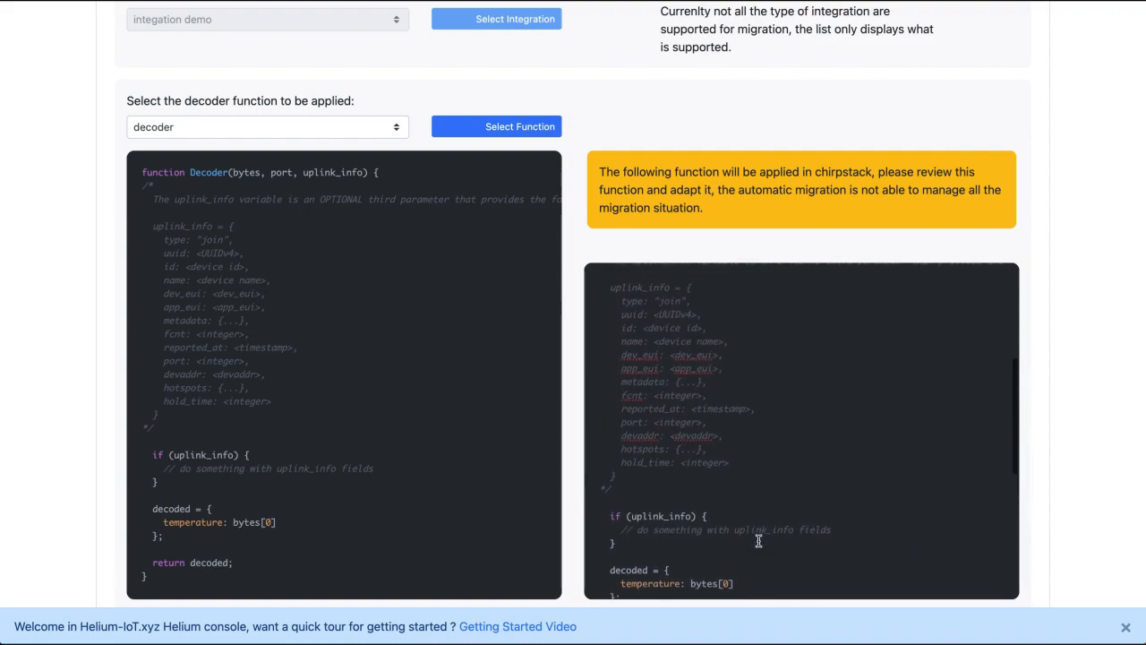
{"action": "scroll", "coordinate": [720, 248], "scroll_direction": "up", "scroll_amount": 3}
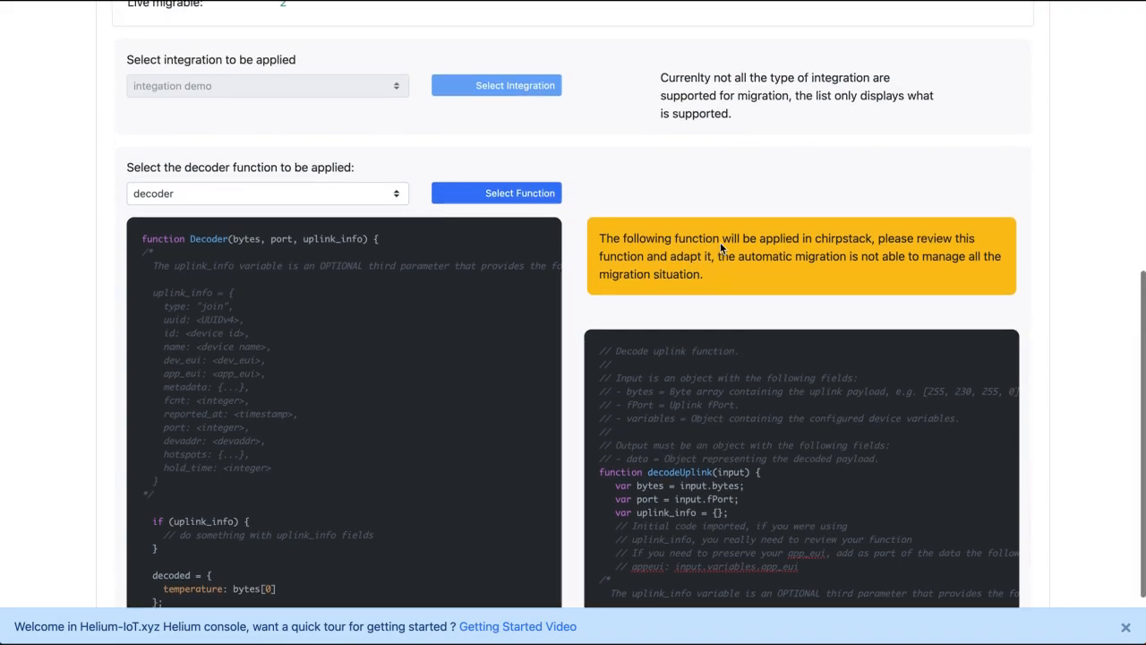
{"action": "left_click", "coordinate": [538, 224]}
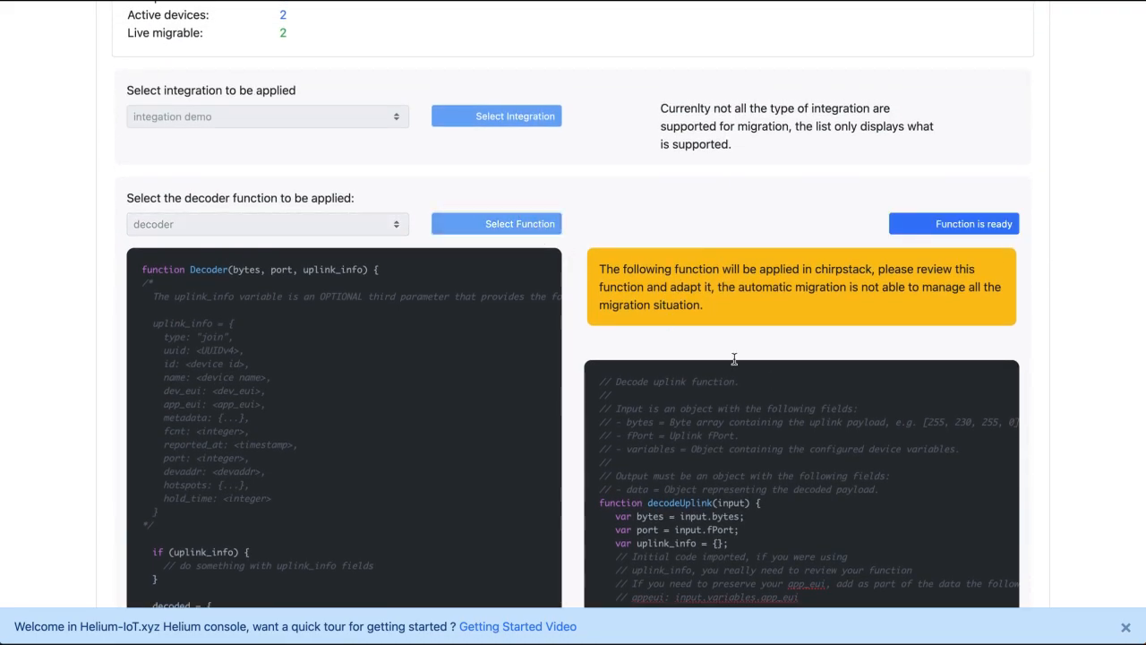
{"action": "scroll", "coordinate": [862, 461], "scroll_direction": "down", "scroll_amount": 2}
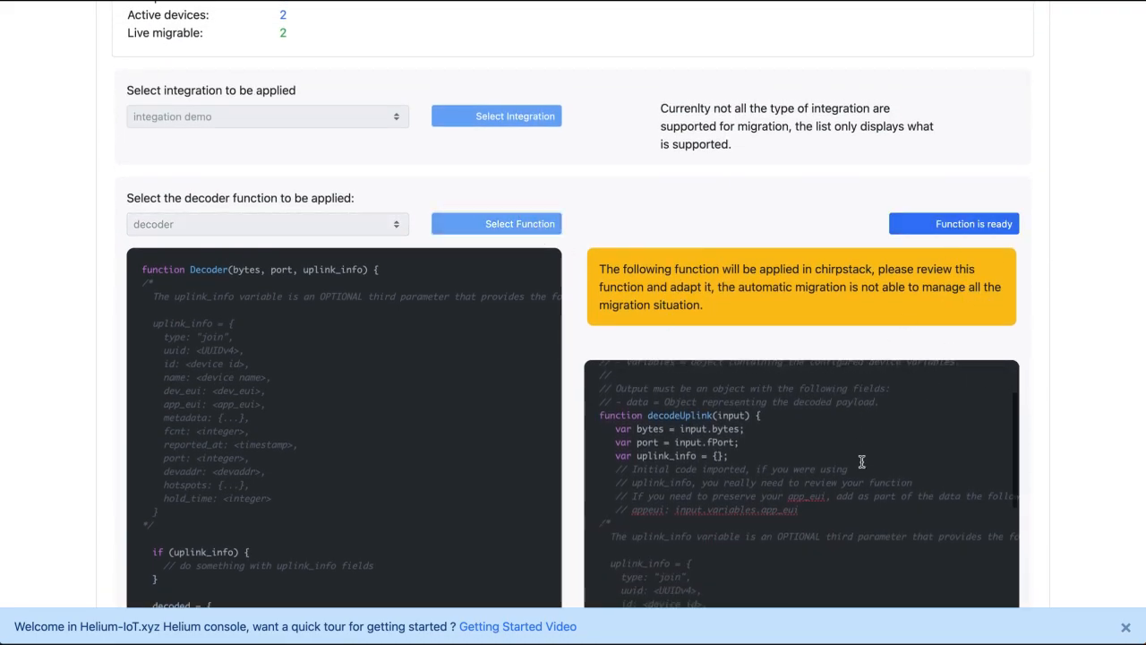
{"action": "left_click", "coordinate": [959, 224]}
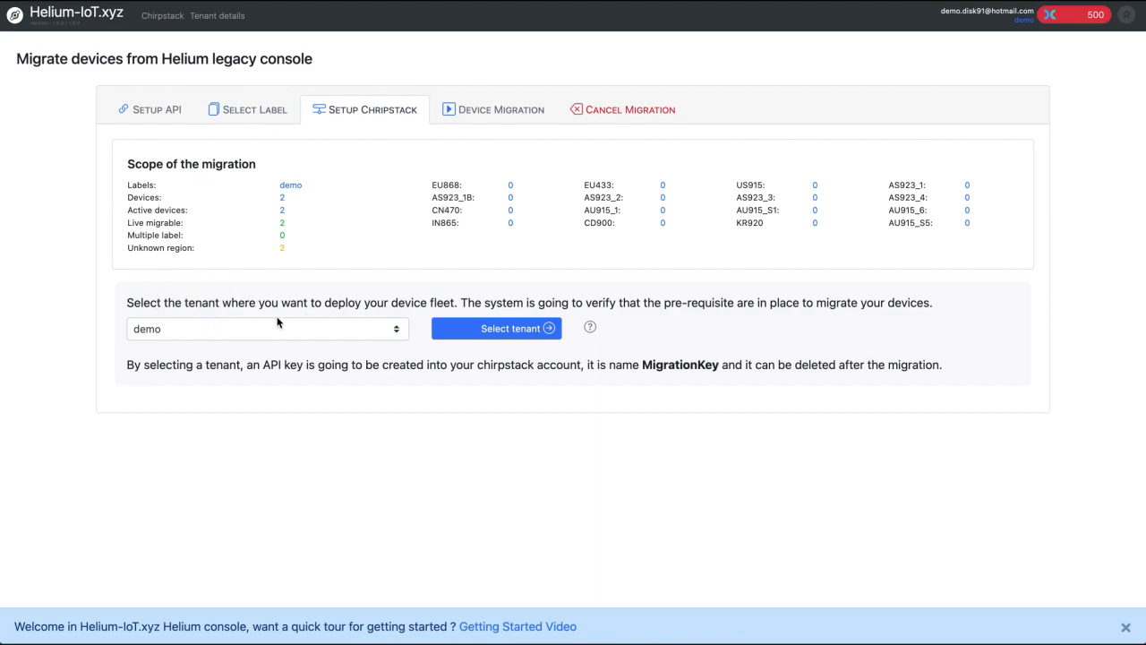
- Select the demo tenant as the deployment target and create OTAA device profiles for EU868 and US915
{"action": "left_click", "coordinate": [499, 330]}
{"action": "scroll", "coordinate": [554, 380], "scroll_direction": "down", "scroll_amount": 3}
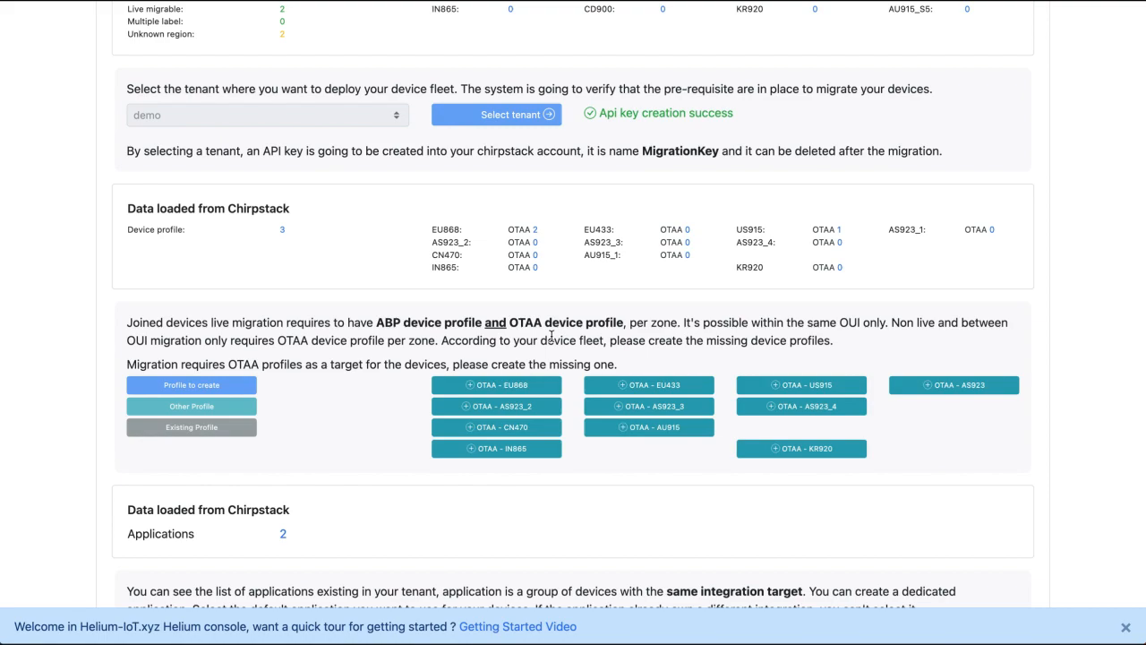
{"action": "left_click", "coordinate": [520, 391]}
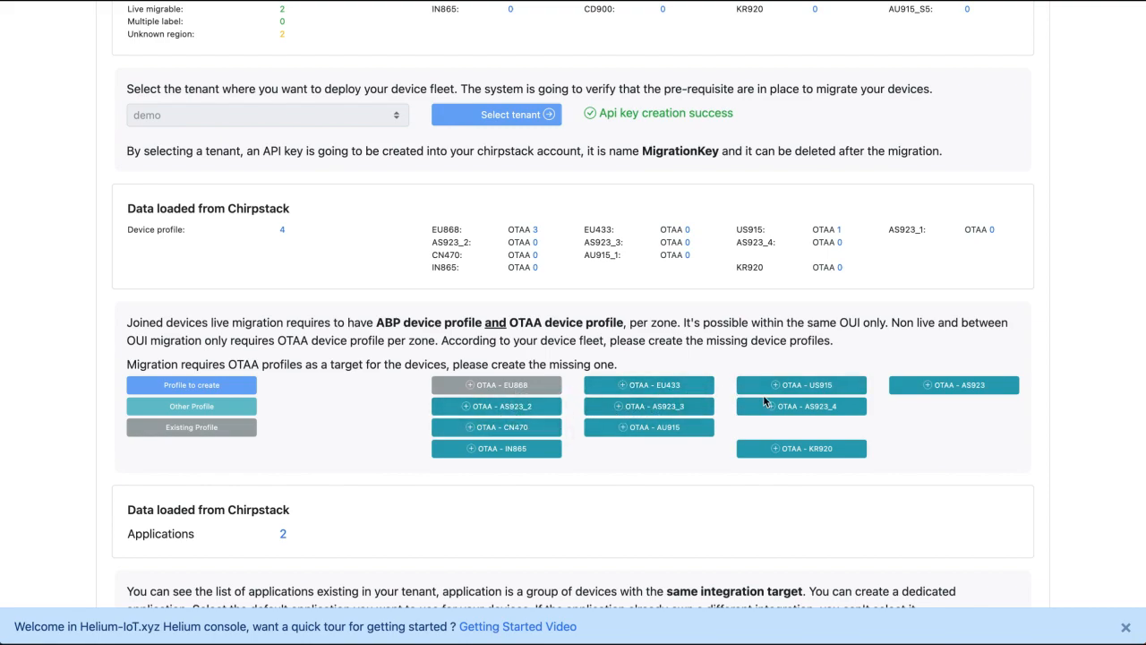
{"action": "left_click", "coordinate": [801, 385]}
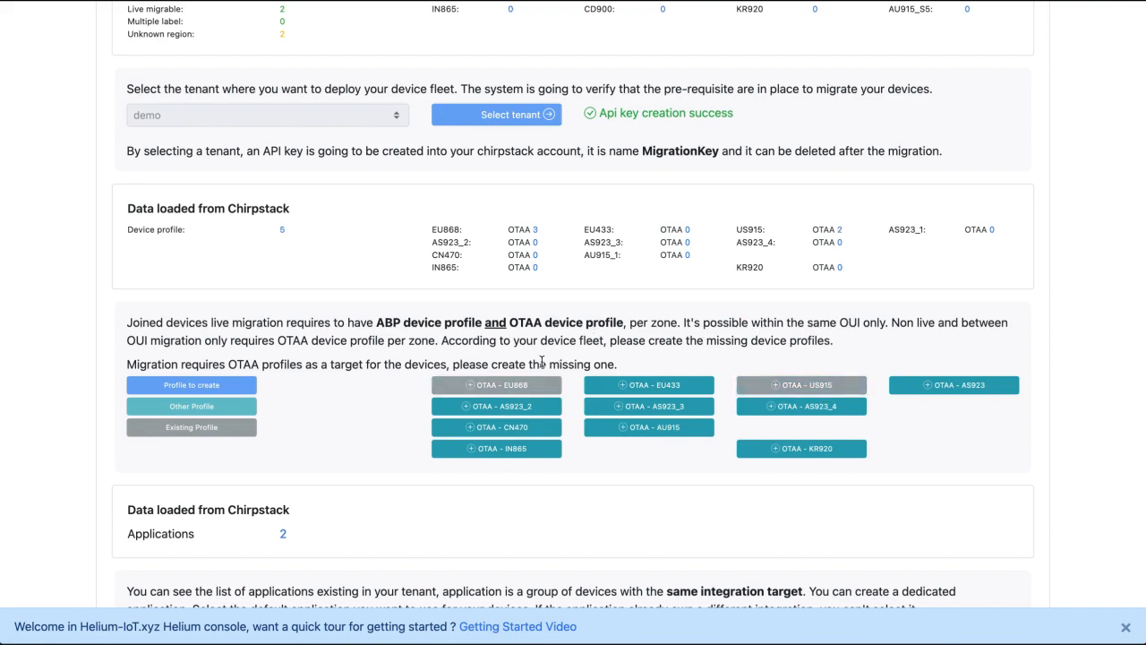
{"action": "scroll", "coordinate": [541, 362], "scroll_direction": "down", "scroll_amount": 2}
{"action": "scroll", "coordinate": [542, 362], "scroll_direction": "down", "scroll_amount": 1}
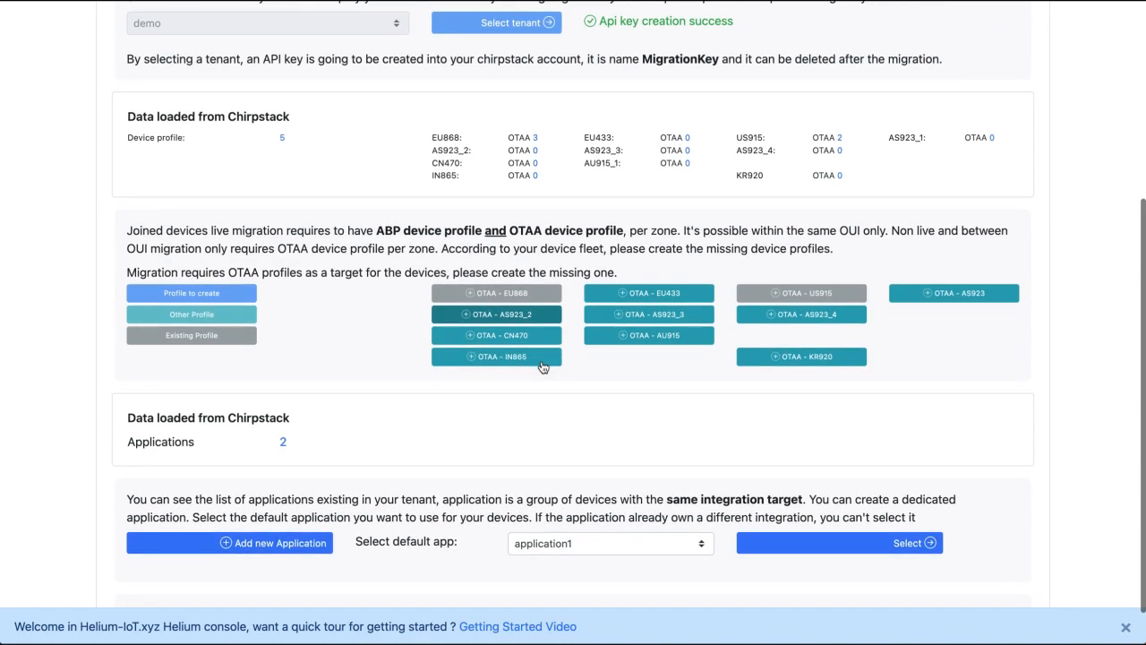
{"action": "scroll", "coordinate": [543, 366], "scroll_direction": "up", "scroll_amount": 1}
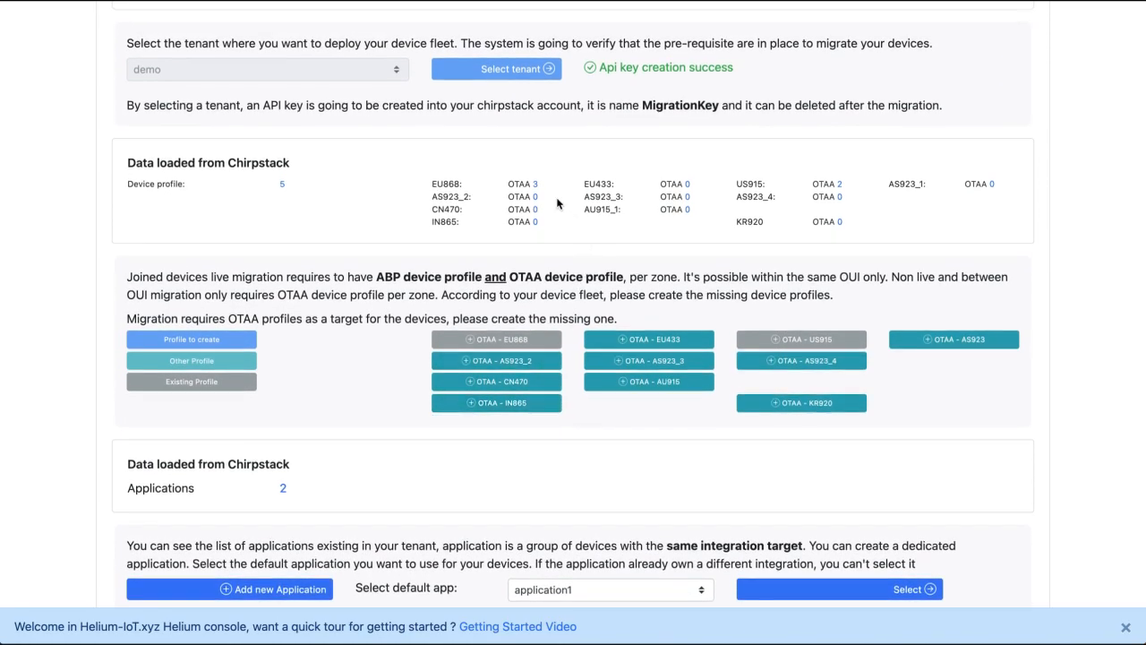
- Add a new application named application3 to the demo tenant
{"action": "scroll", "coordinate": [555, 202], "scroll_direction": "up", "scroll_amount": 5}
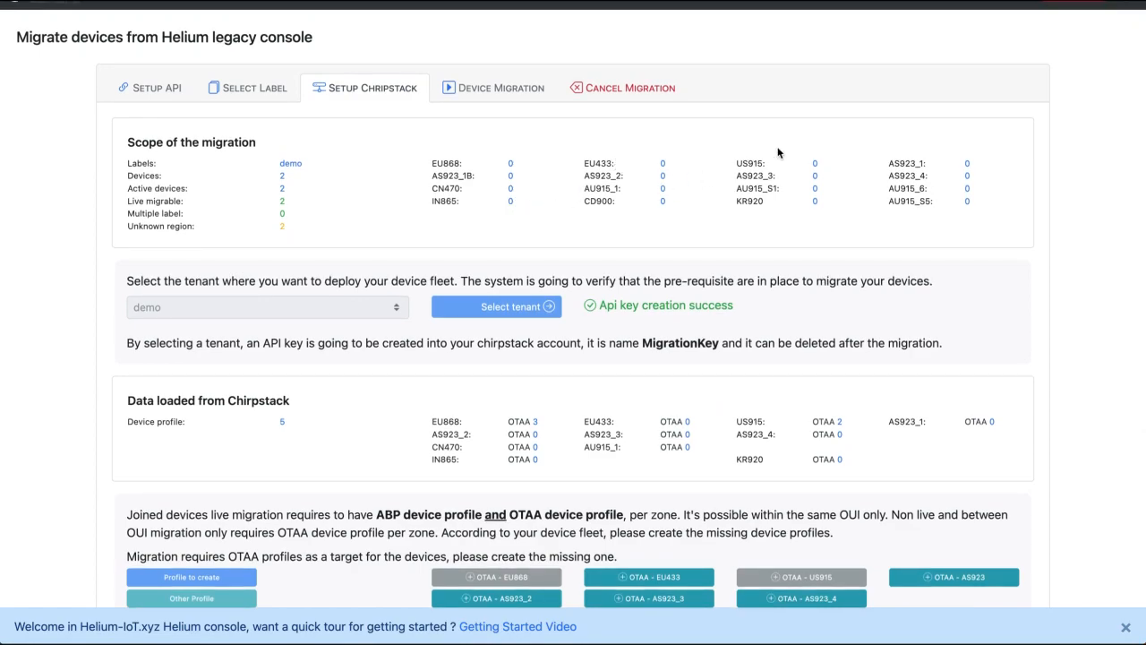
{"action": "scroll", "coordinate": [718, 261], "scroll_direction": "down", "scroll_amount": 4}
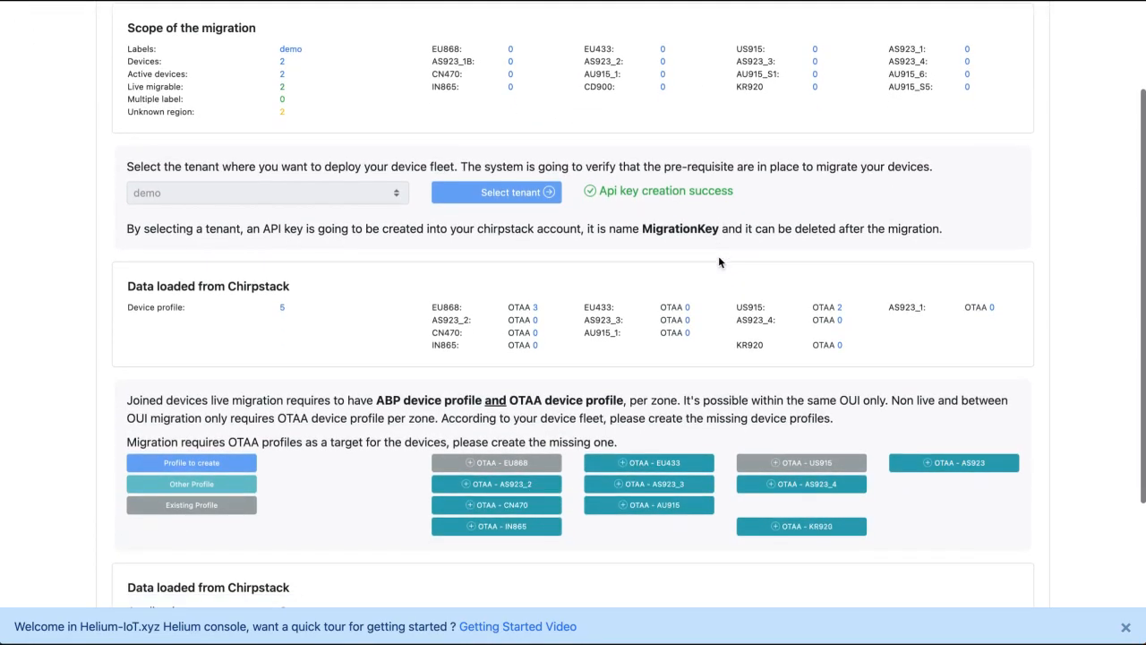
{"action": "scroll", "coordinate": [677, 297], "scroll_direction": "down", "scroll_amount": 1}
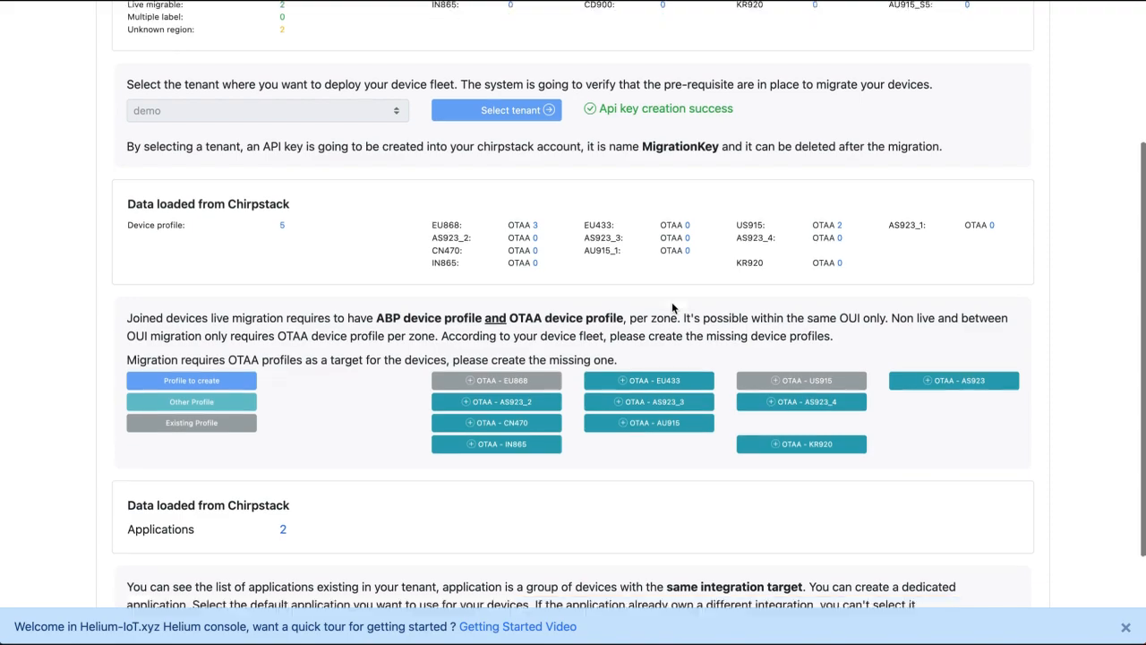
{"action": "scroll", "coordinate": [597, 273], "scroll_direction": "down", "scroll_amount": 2}
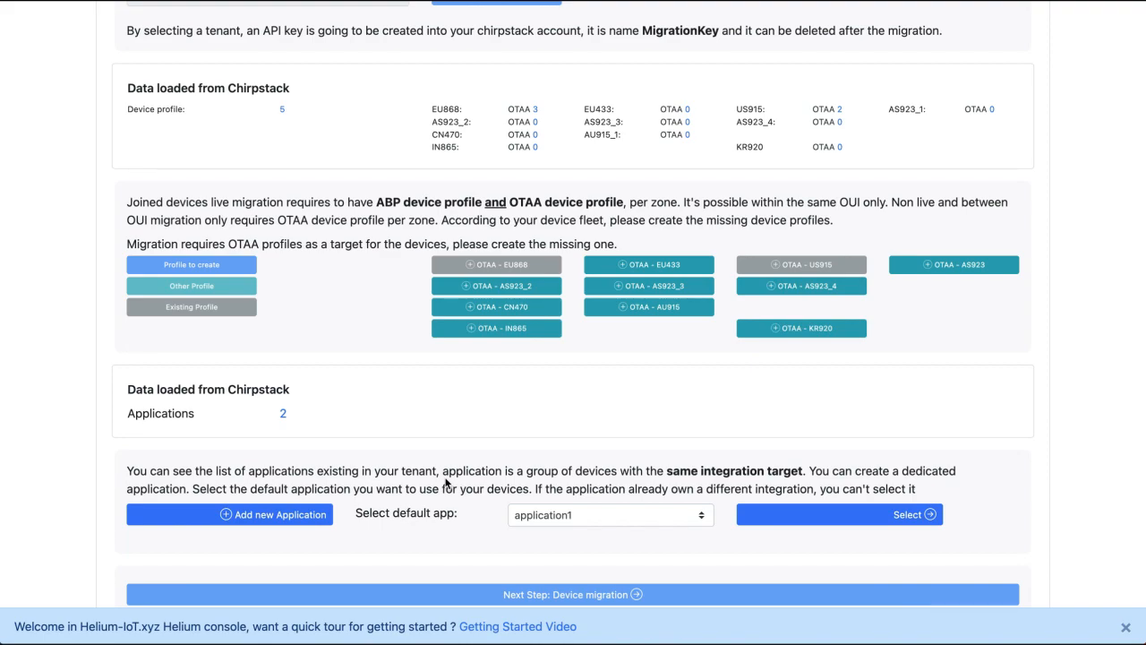
{"action": "left_click", "coordinate": [303, 516]}
{"action": "left_click", "coordinate": [438, 312]}
{"action": "type", "text": "applicati"}
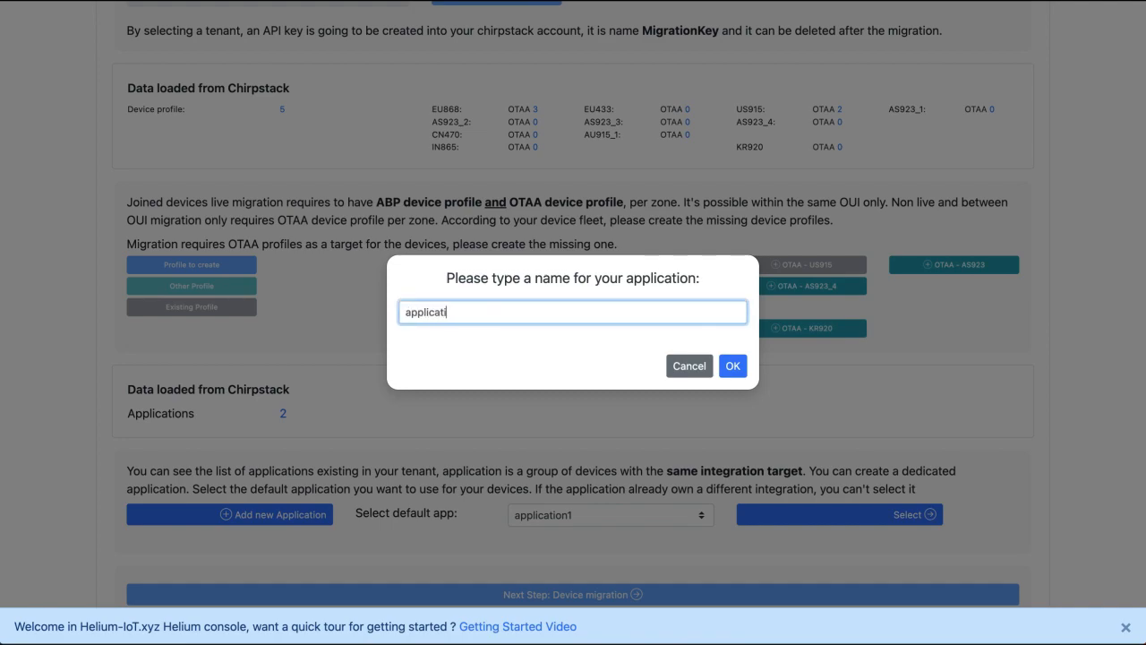
{"action": "type", "text": "on3"}
{"action": "left_click", "coordinate": [734, 367]}
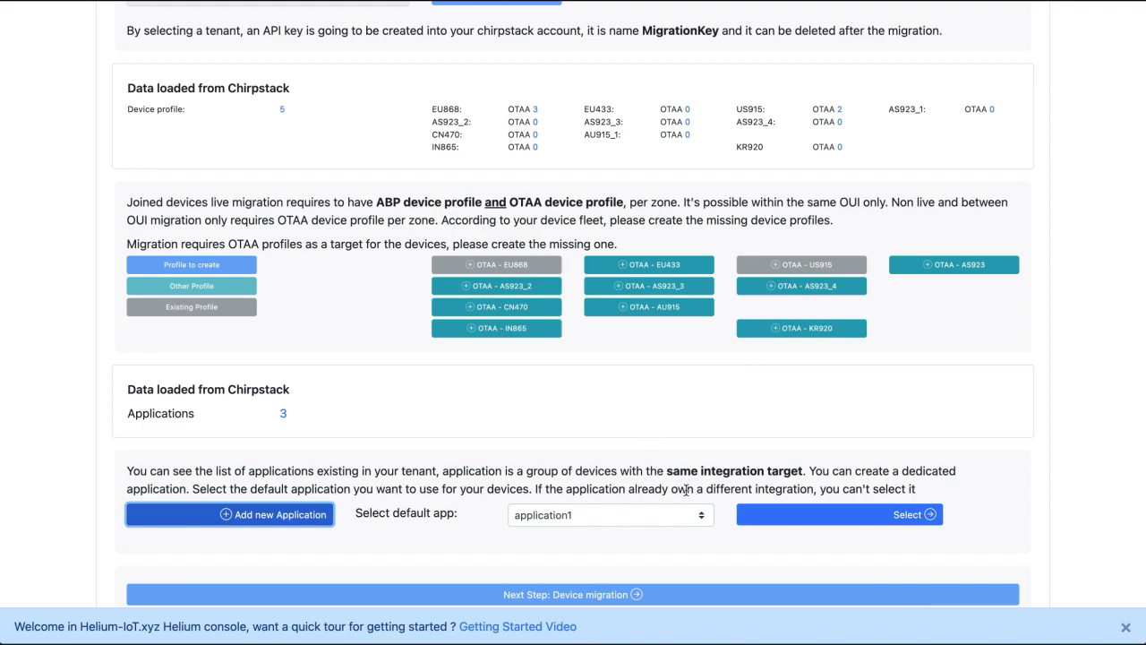
- Select application3 as the default application for the devices and proceed to the device migration stage
{"action": "left_click", "coordinate": [701, 515]}
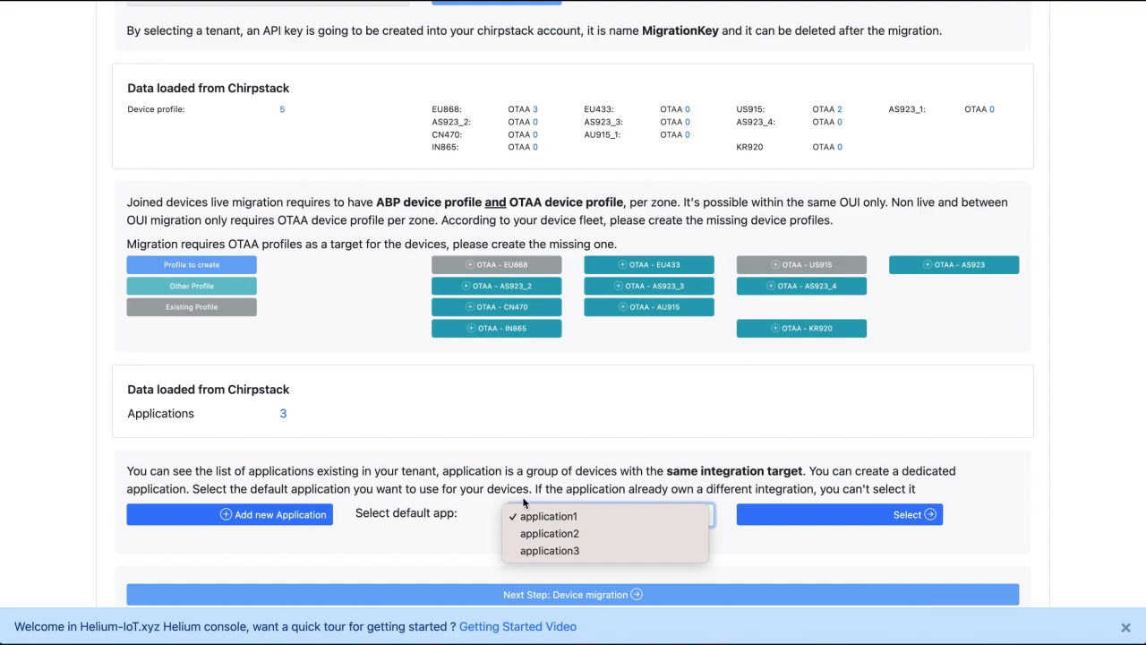
{"action": "left_click", "coordinate": [560, 550]}
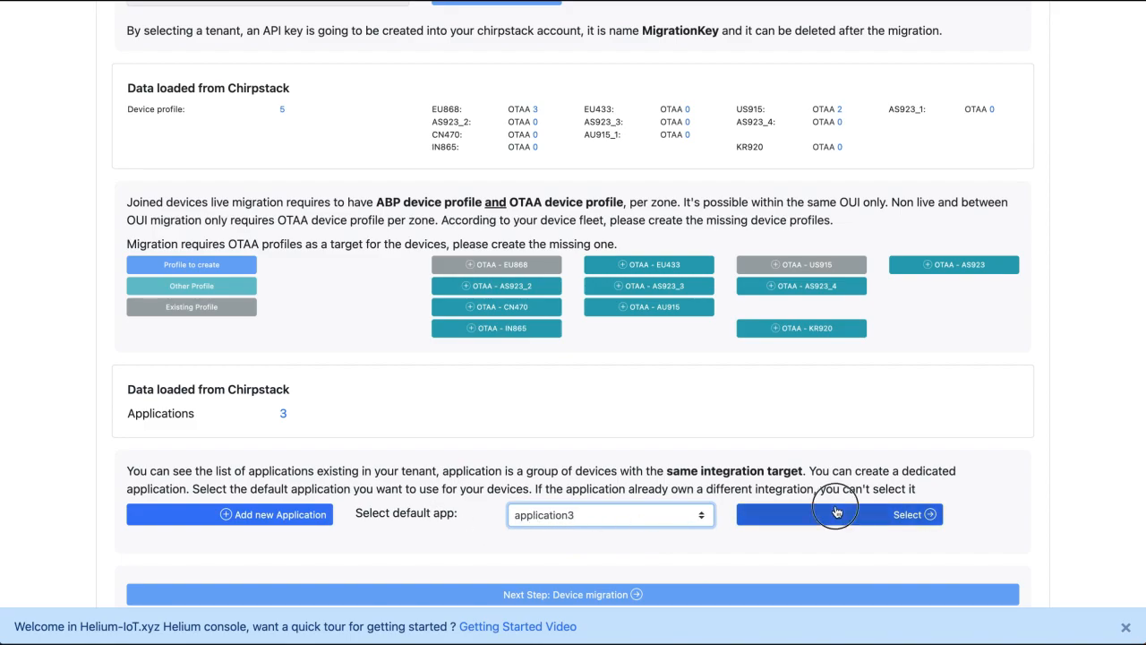
{"action": "left_click", "coordinate": [765, 514]}
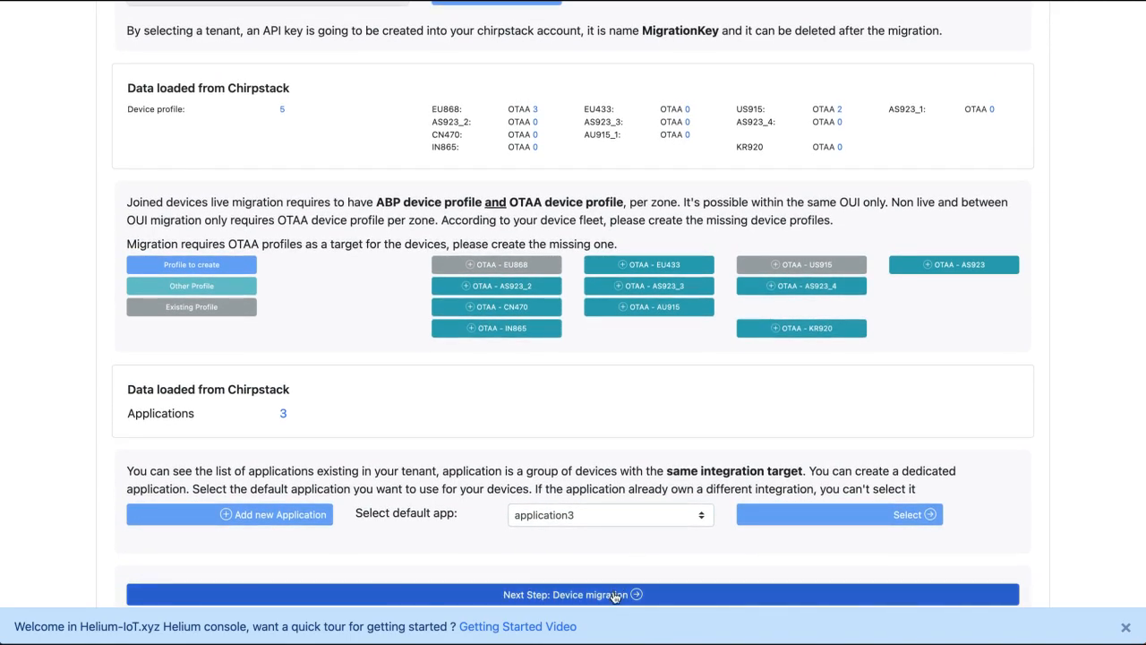
{"action": "left_click", "coordinate": [616, 591]}
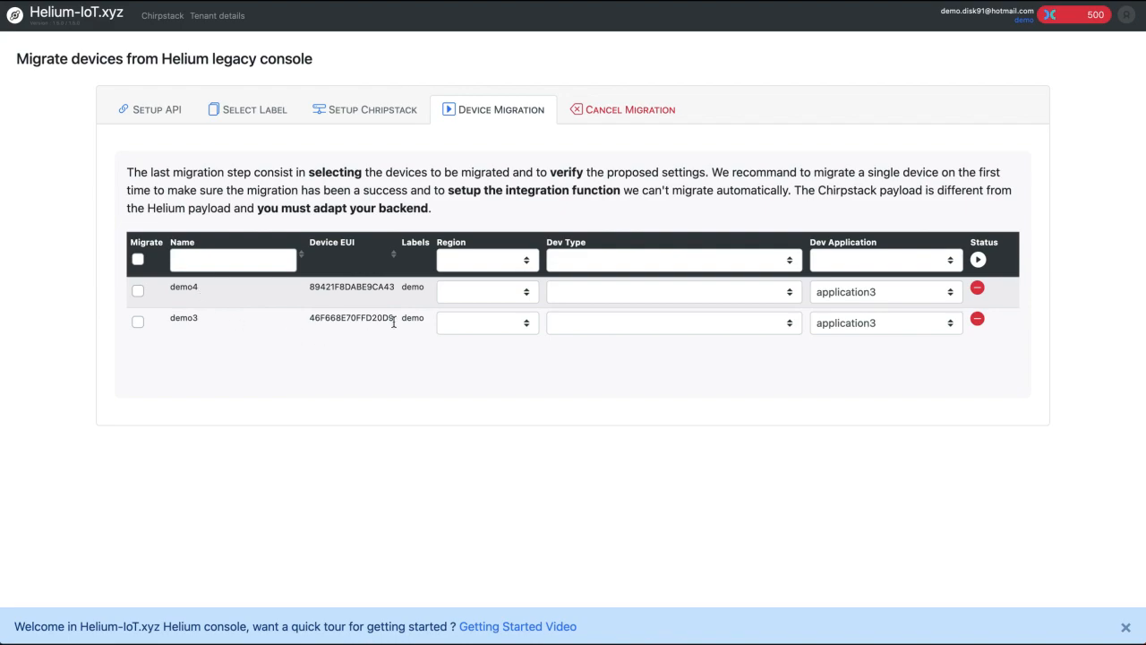
- Assign region EU868 to device demo4 and region US915 to device demo3
{"action": "left_click", "coordinate": [528, 292]}
{"action": "left_click", "coordinate": [498, 294]}
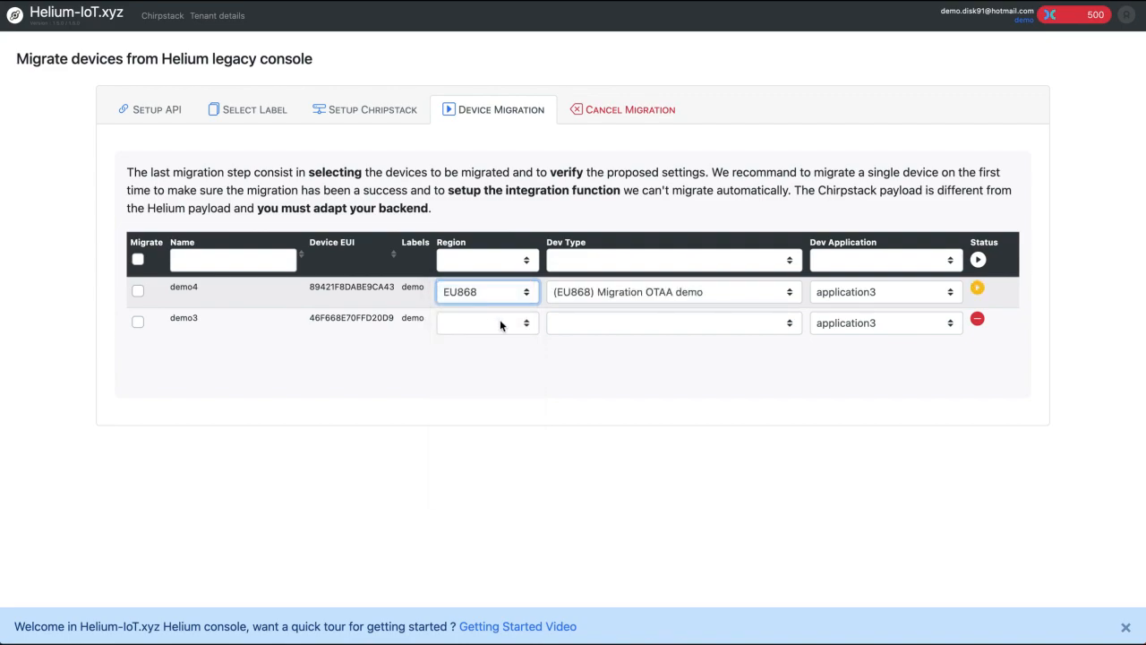
{"action": "left_click", "coordinate": [502, 324]}
{"action": "left_click", "coordinate": [490, 341]}
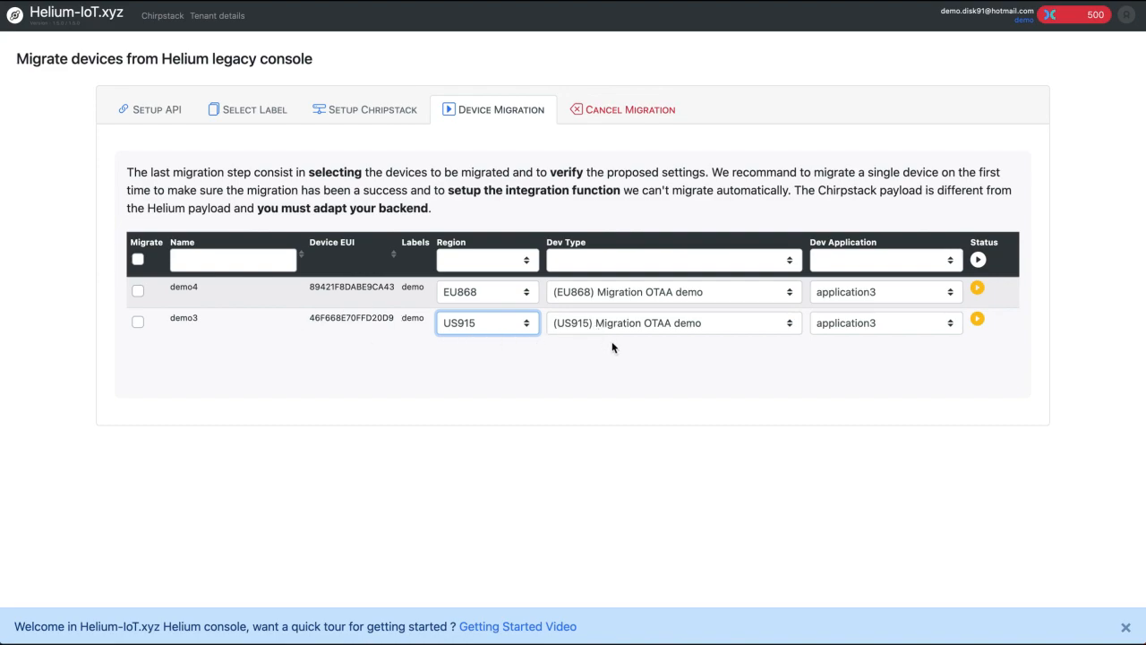
- Select both demo devices, confirm and run their migration, and close the migration dialog when it ends
{"action": "left_click", "coordinate": [982, 262]}
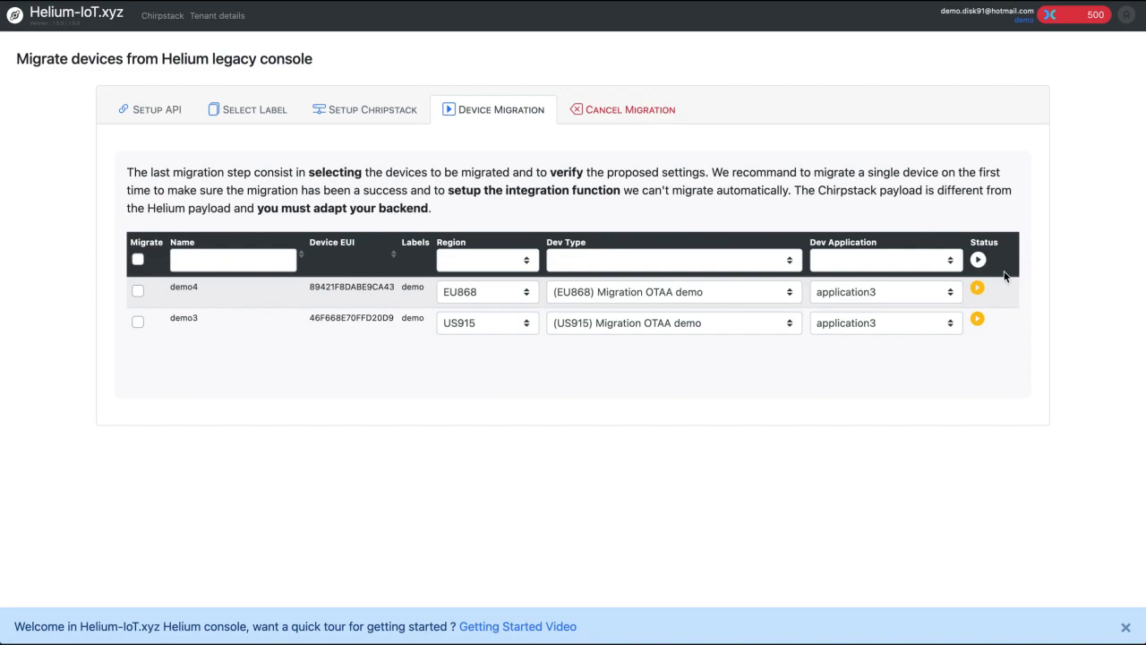
{"action": "left_click", "coordinate": [138, 260]}
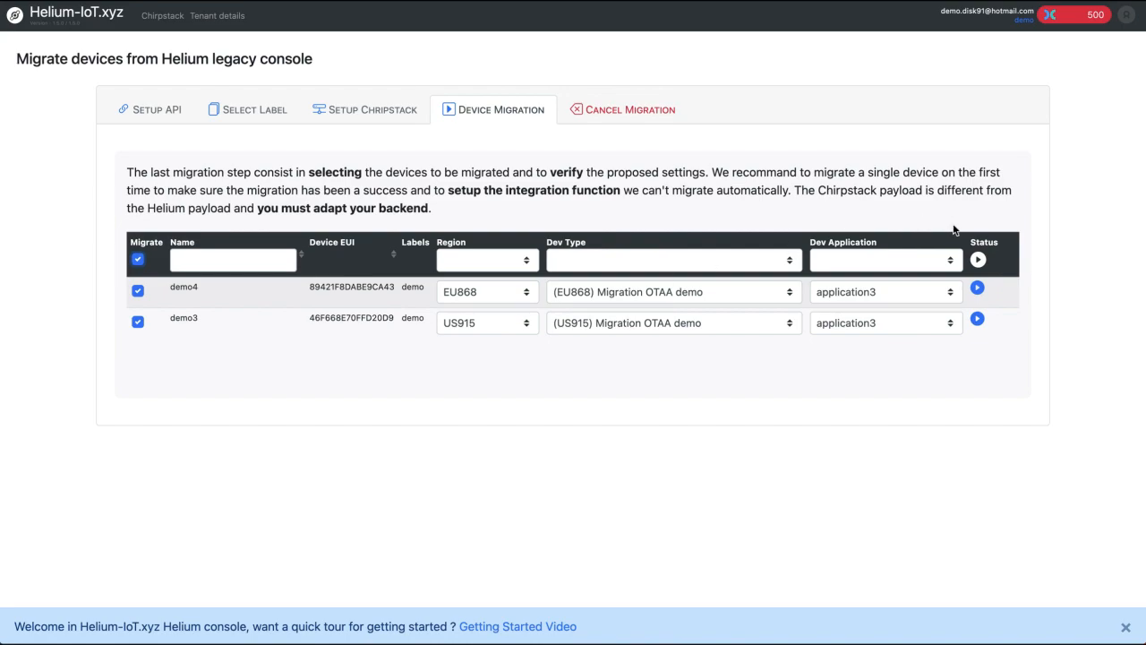
{"action": "left_click", "coordinate": [978, 260]}
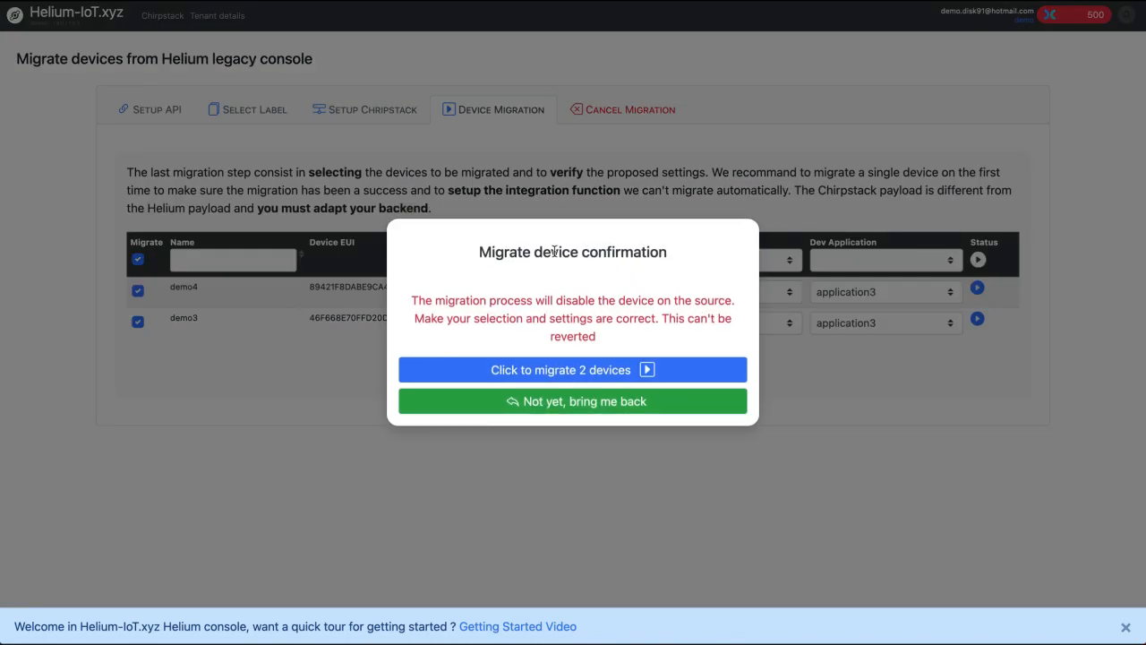
{"action": "left_click", "coordinate": [572, 370]}
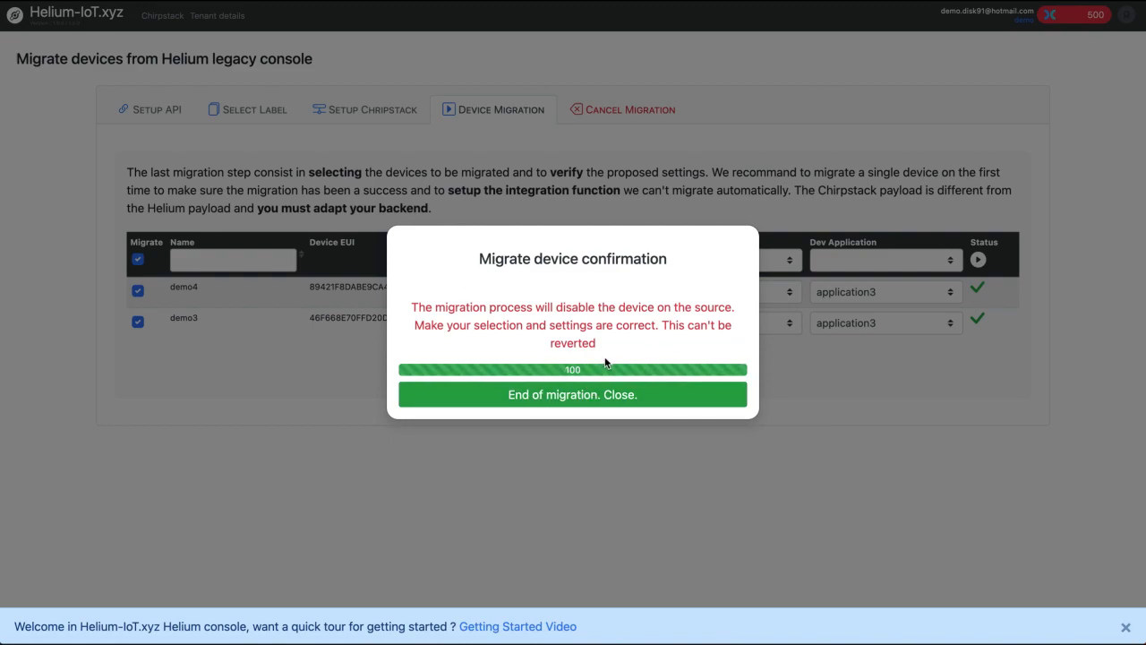
{"action": "left_click", "coordinate": [579, 405]}
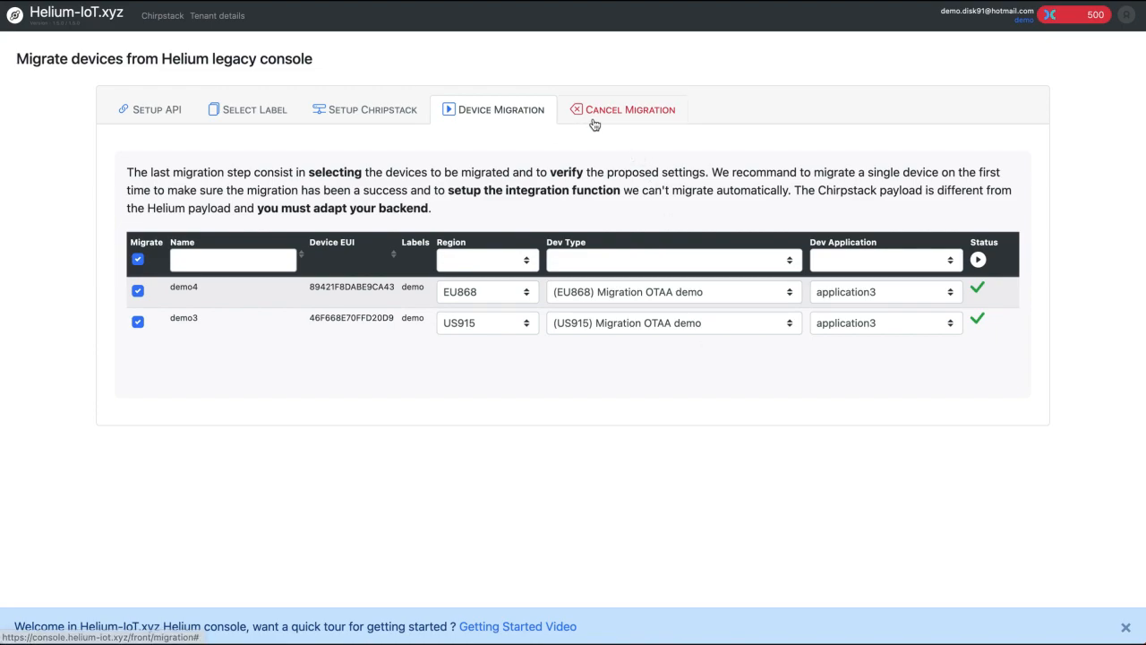
- Reset the migration wizard and reconnect to the Helium IoT.eu legacy console with the API key already filled in
{"action": "left_click", "coordinate": [624, 116]}
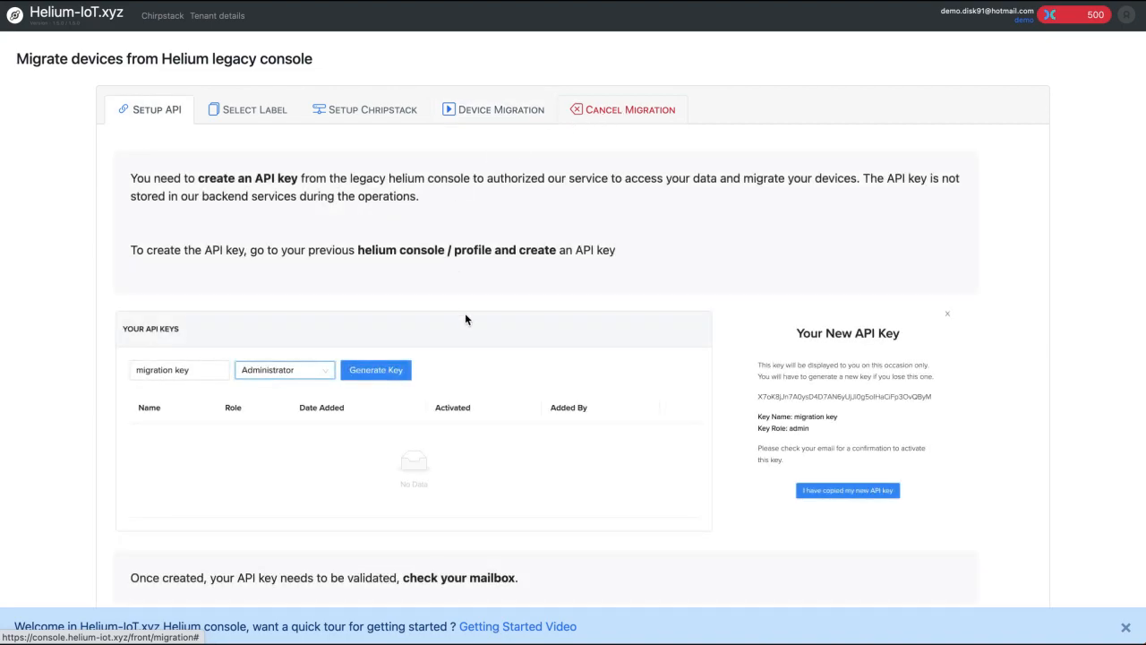
{"action": "scroll", "coordinate": [311, 482], "scroll_direction": "down", "scroll_amount": 3}
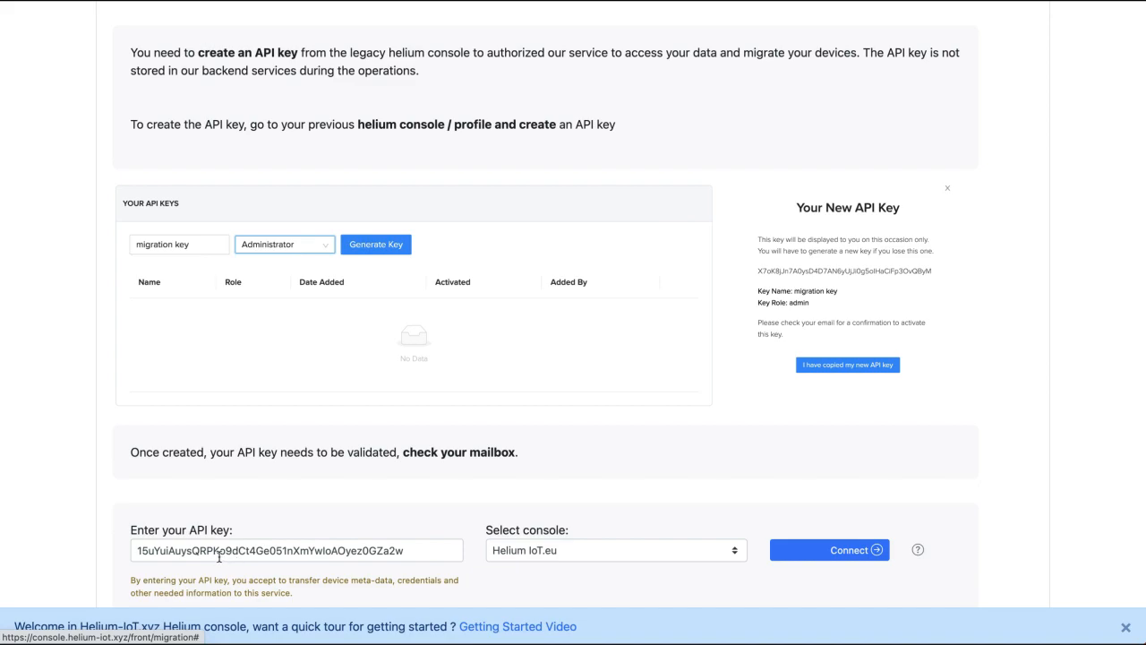
{"action": "left_click", "coordinate": [779, 549]}
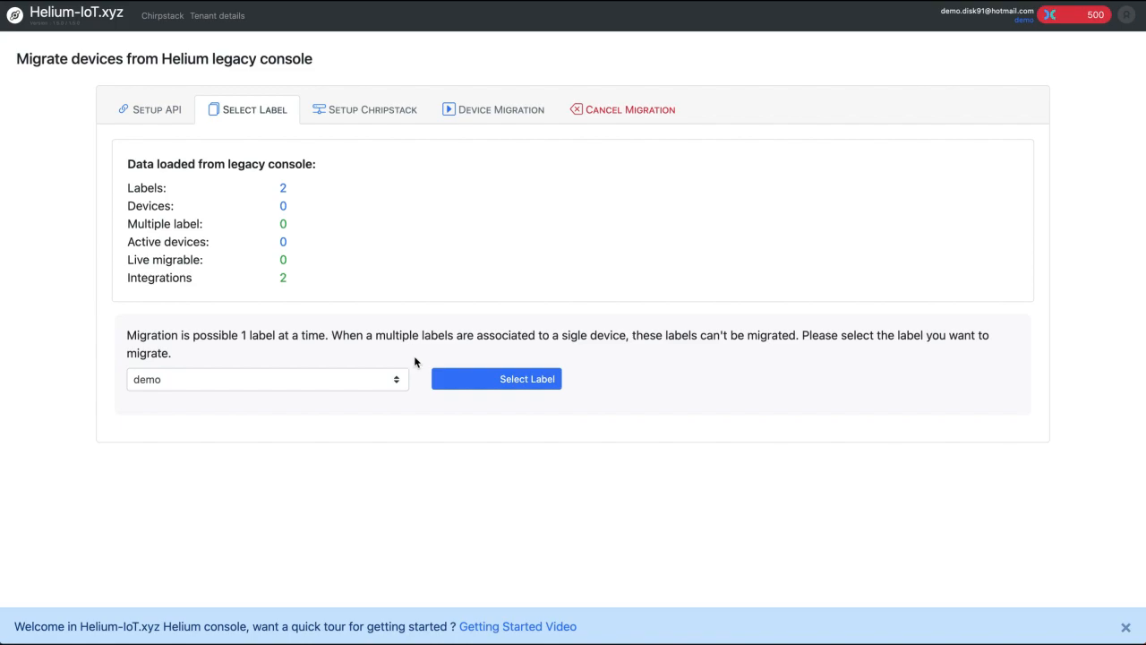
- Select the demo label and check the legacy console's remaining device counts for it
{"action": "left_click", "coordinate": [484, 378]}
{"action": "scroll", "coordinate": [441, 450], "scroll_direction": "down", "scroll_amount": 1}
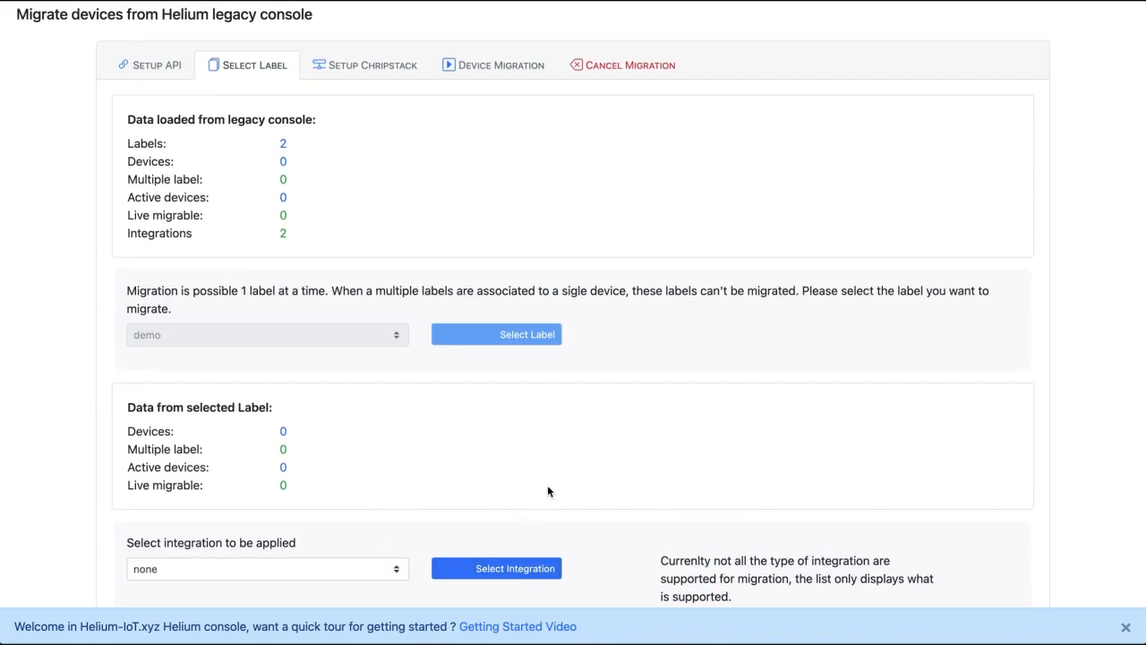
{"action": "scroll", "coordinate": [572, 466], "scroll_direction": "up", "scroll_amount": 1}
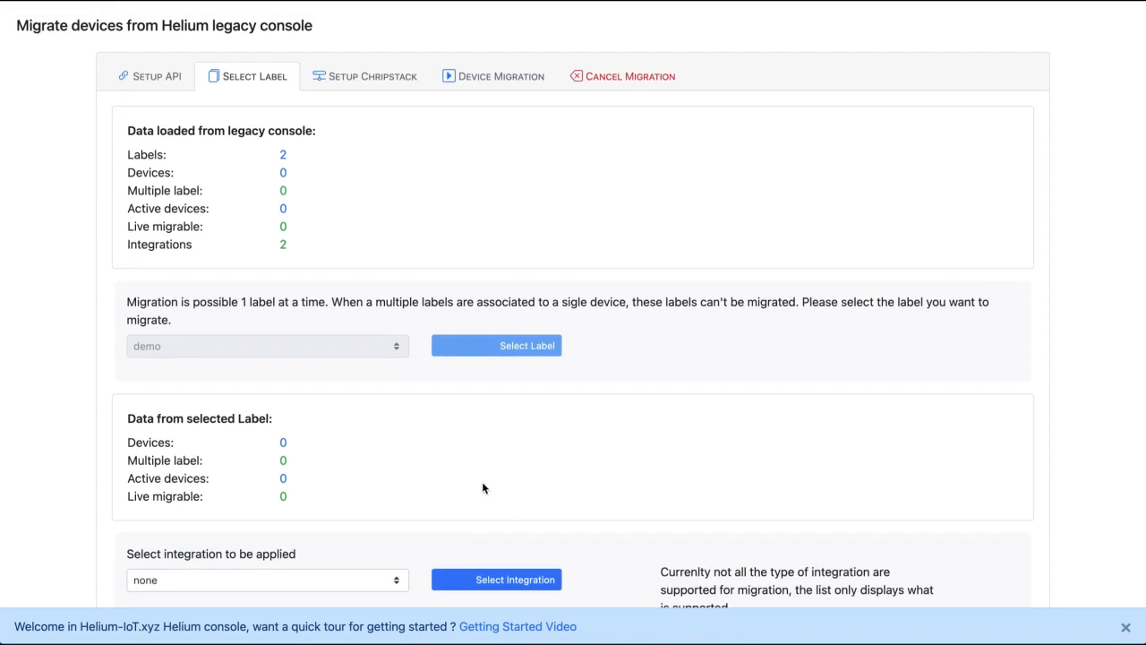
{"action": "scroll", "coordinate": [483, 483], "scroll_direction": "up", "scroll_amount": 1}
{"action": "scroll", "coordinate": [483, 487], "scroll_direction": "down", "scroll_amount": 1}
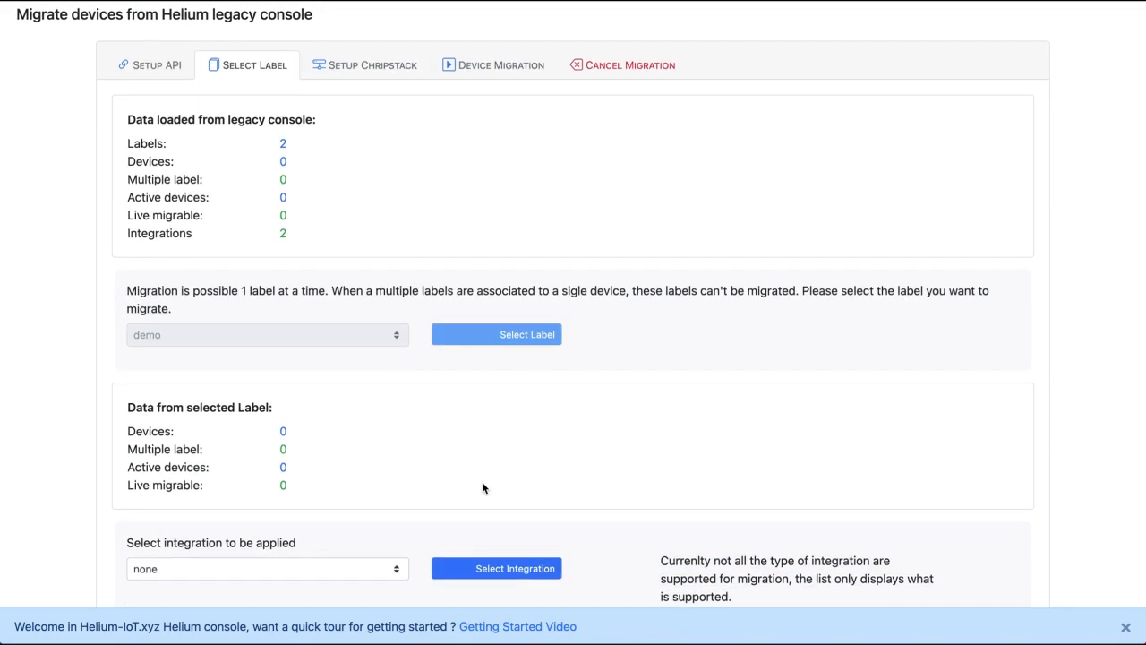
{"action": "scroll", "coordinate": [484, 456], "scroll_direction": "up", "scroll_amount": 1}
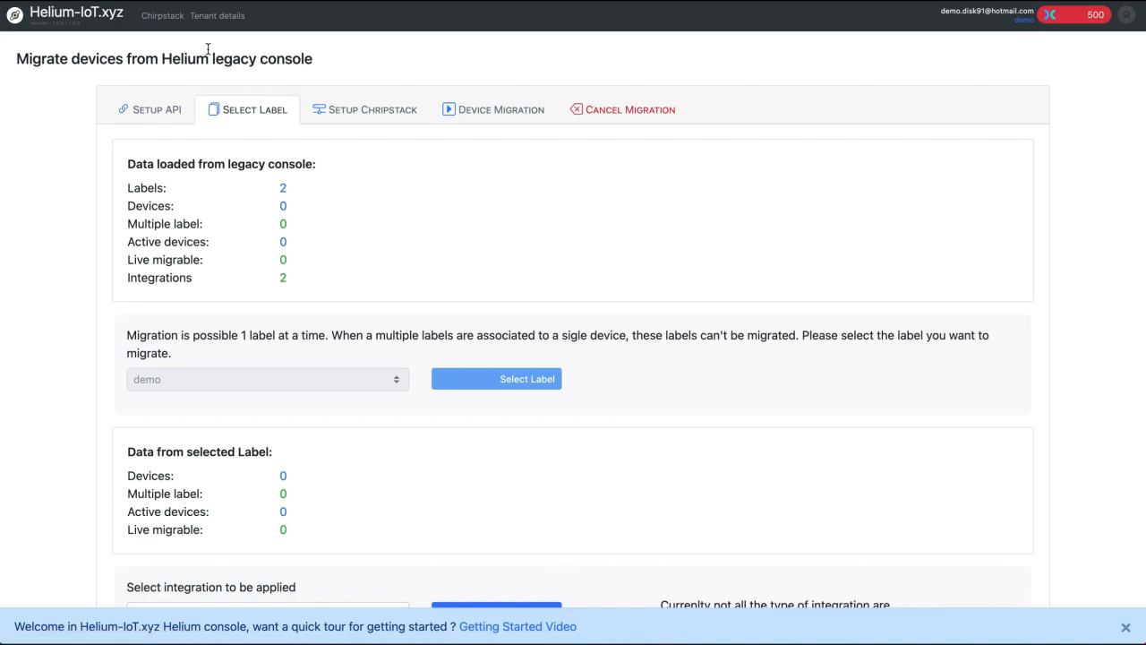
- Switch to ChirpStack and view the demo tenant's applications and device profiles
{"action": "left_click", "coordinate": [162, 16]}
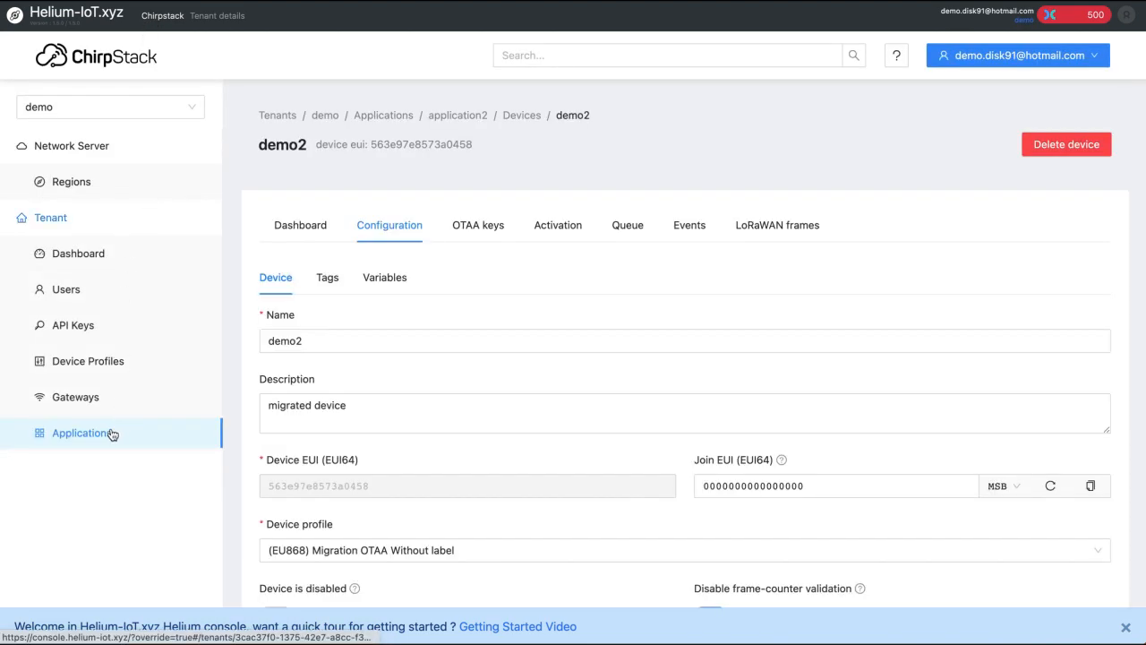
{"action": "left_click", "coordinate": [112, 433]}
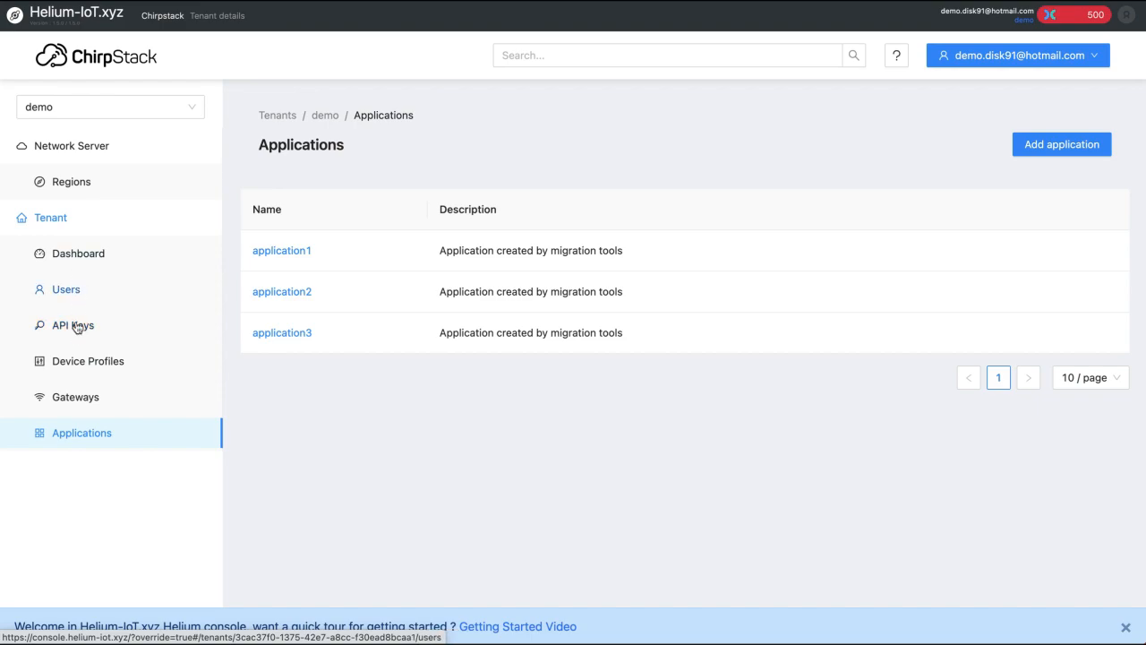
{"action": "left_click", "coordinate": [79, 361]}
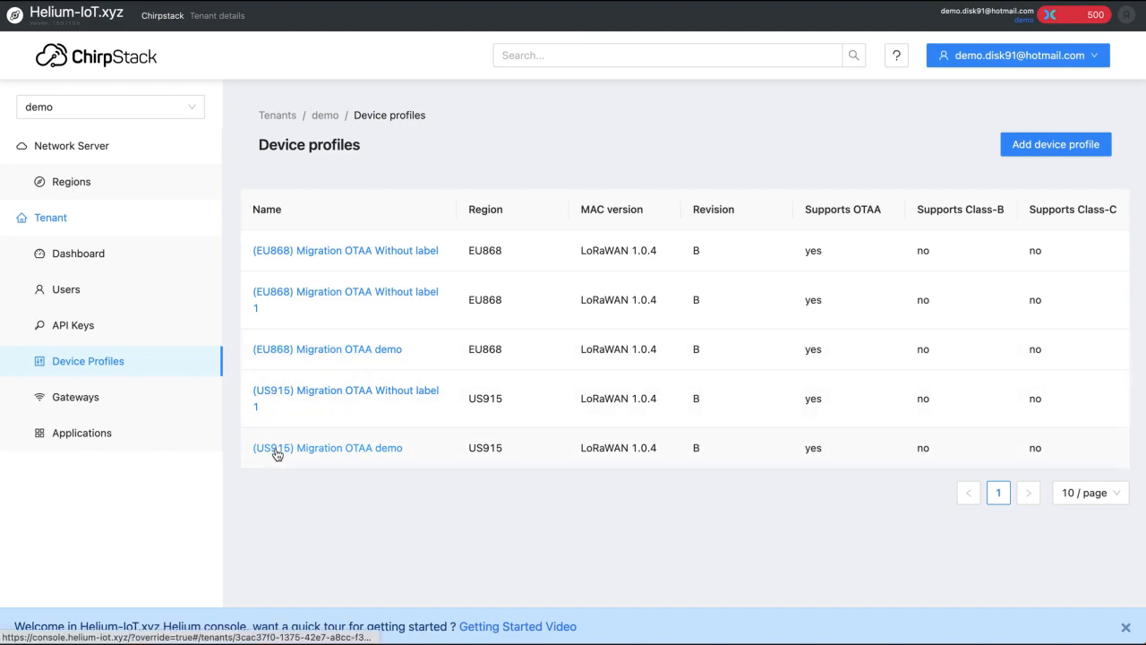
- Open the (EU868) Migration OTAA demo device profile and examine its codec functions for the migrated decoder code
{"action": "left_click", "coordinate": [342, 351]}
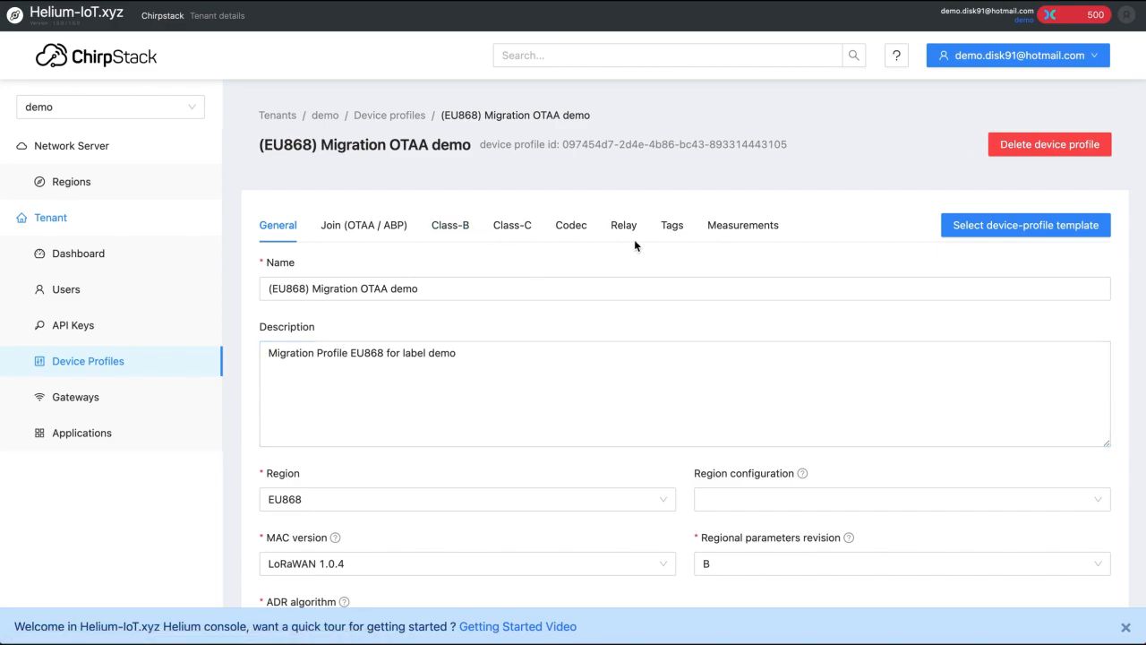
{"action": "left_click", "coordinate": [573, 225]}
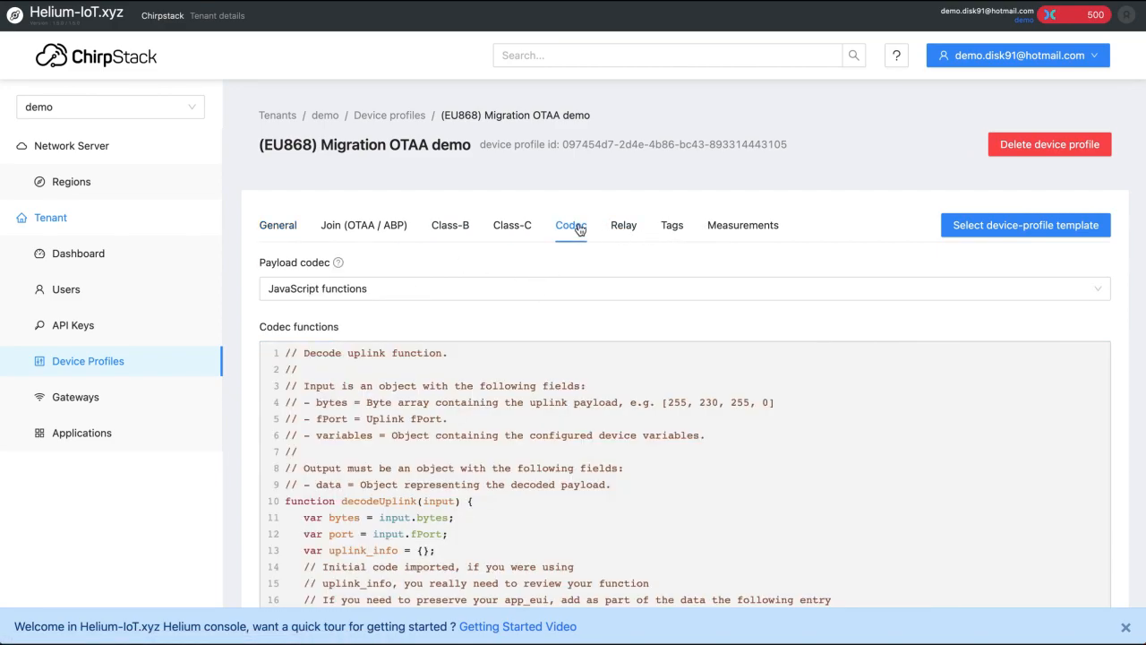
{"action": "scroll", "coordinate": [622, 382], "scroll_direction": "down", "scroll_amount": 5}
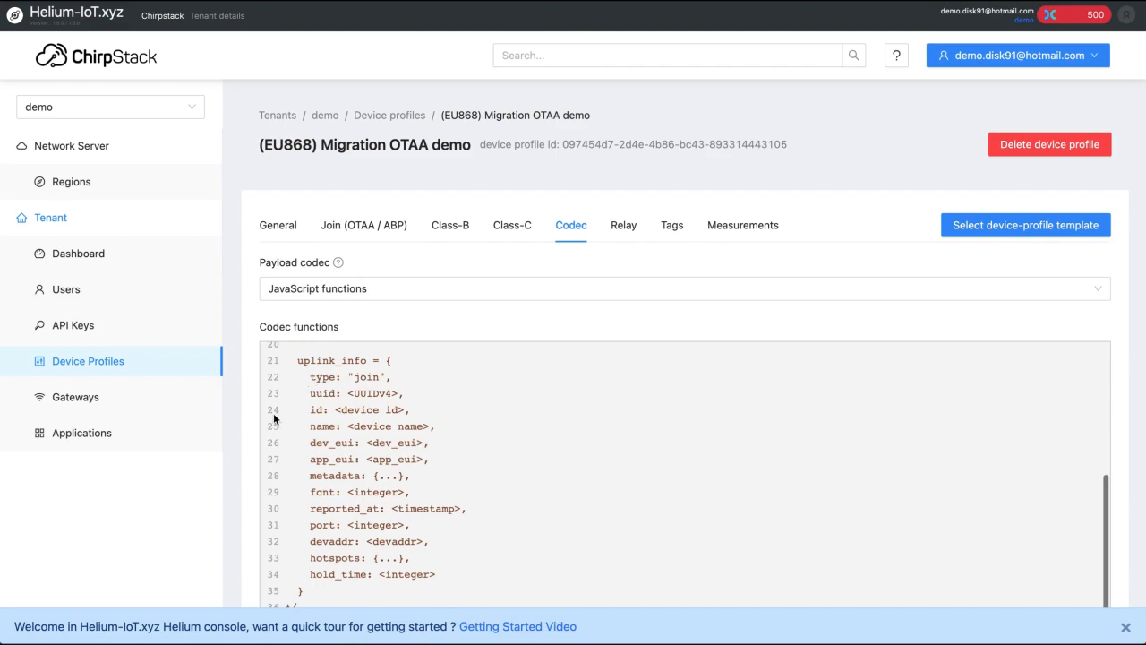
{"action": "scroll", "coordinate": [251, 436], "scroll_direction": "down", "scroll_amount": 3}
{"action": "scroll", "coordinate": [437, 440], "scroll_direction": "down", "scroll_amount": 5}
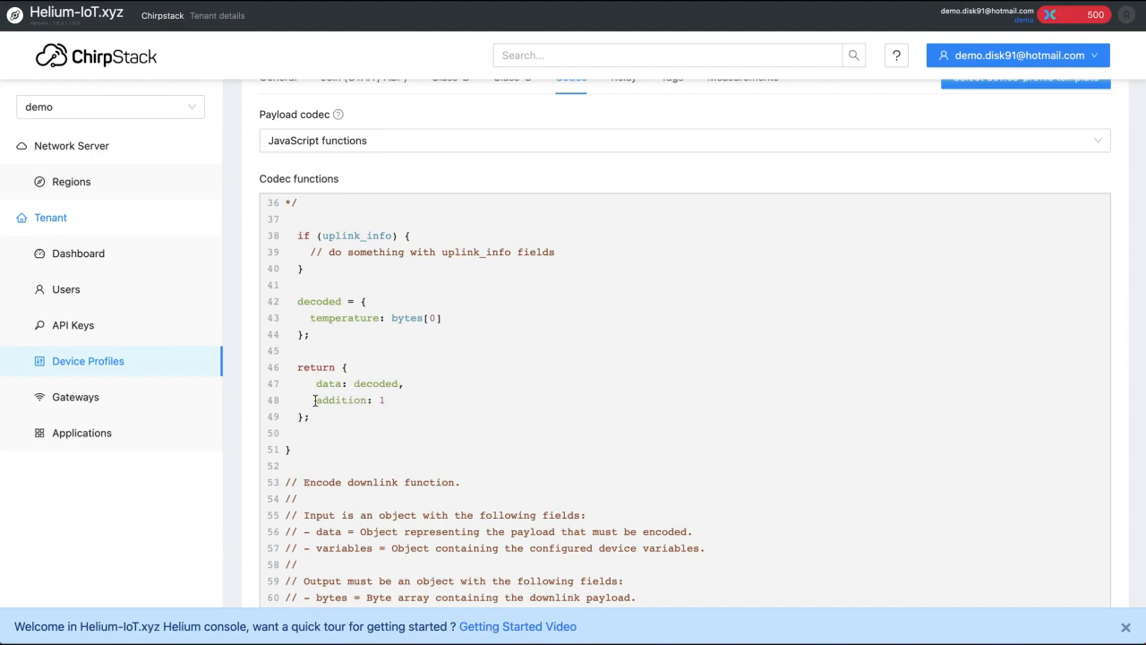
{"action": "scroll", "coordinate": [339, 421], "scroll_direction": "down", "scroll_amount": 2}
{"action": "scroll", "coordinate": [338, 421], "scroll_direction": "up", "scroll_amount": 7}
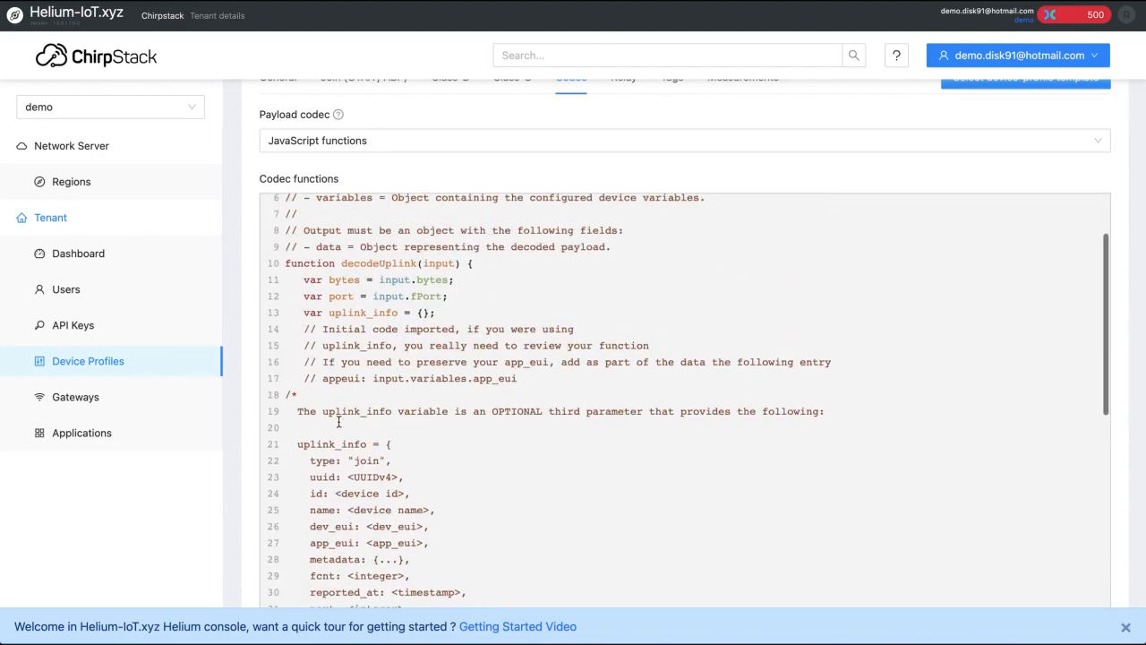
{"action": "scroll", "coordinate": [478, 420], "scroll_direction": "up", "scroll_amount": 2}
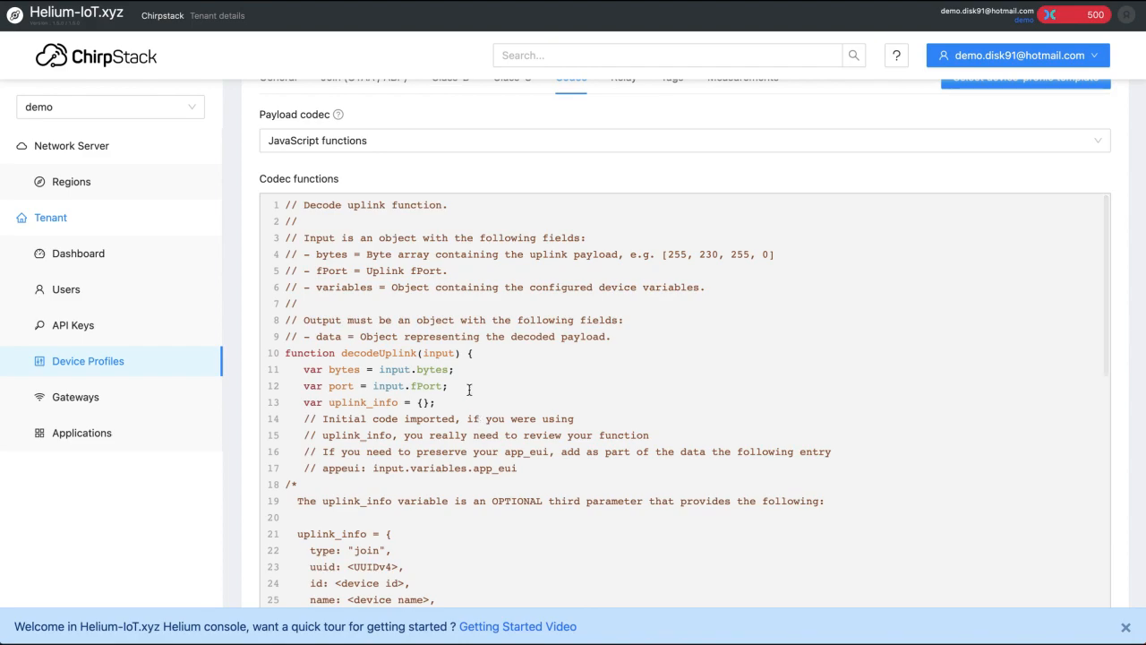
{"action": "scroll", "coordinate": [440, 185], "scroll_direction": "up", "scroll_amount": 2}
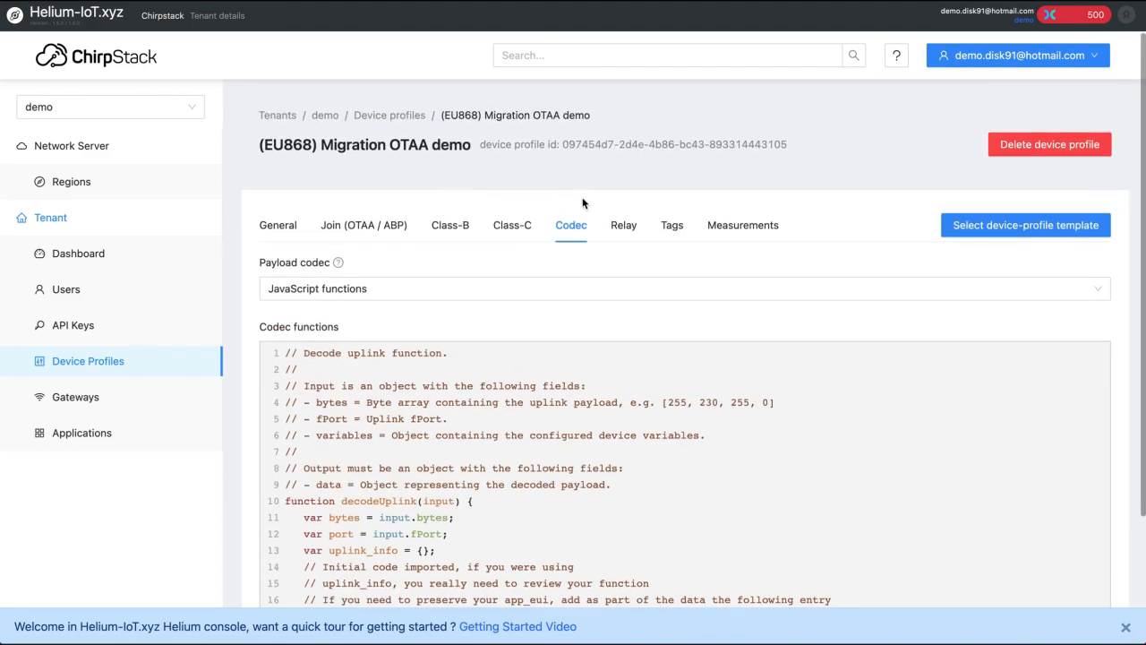
- Open application3 in the demo tenant, check its migrated devices and show its integrations
{"action": "left_click", "coordinate": [80, 436]}
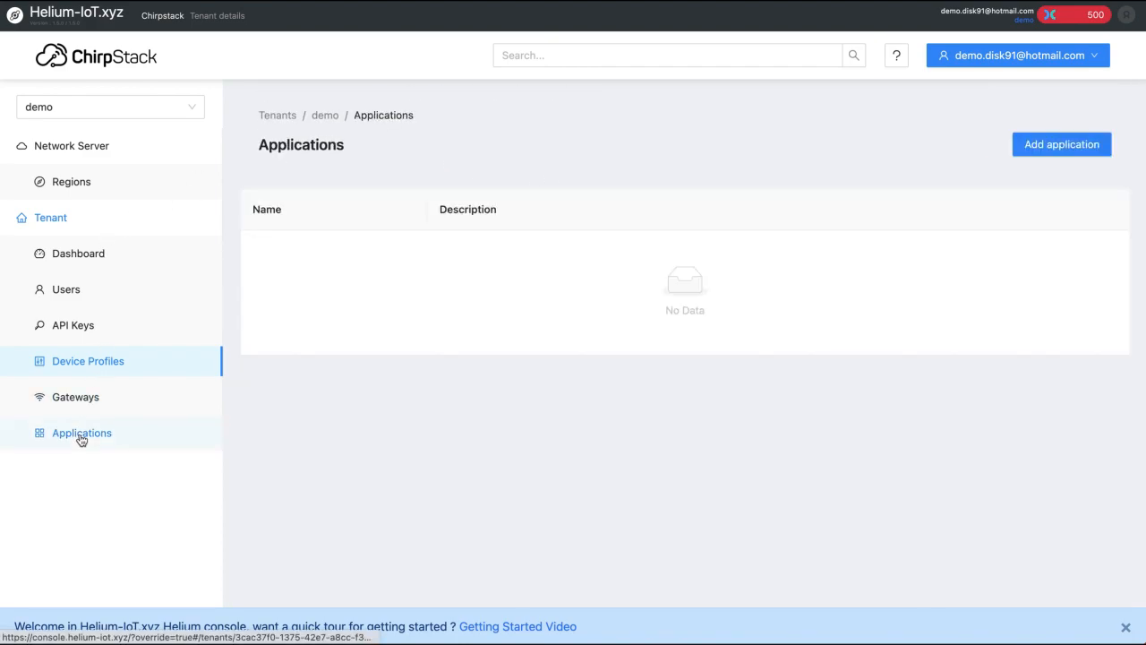
{"action": "left_click", "coordinate": [281, 334]}
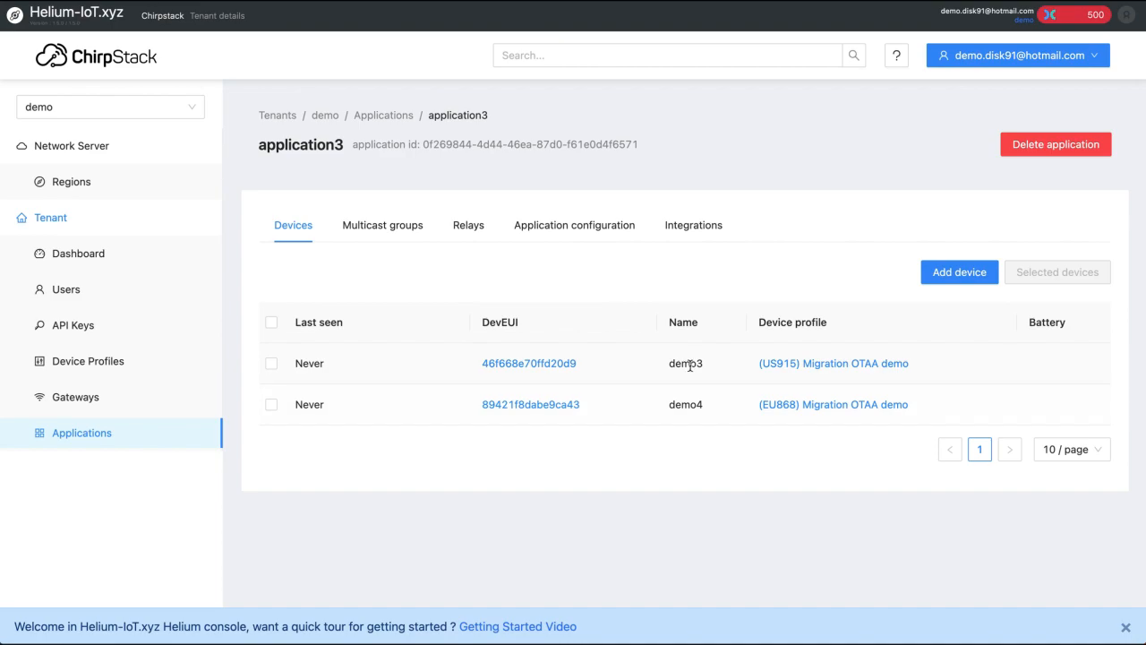
{"action": "left_click", "coordinate": [691, 233]}
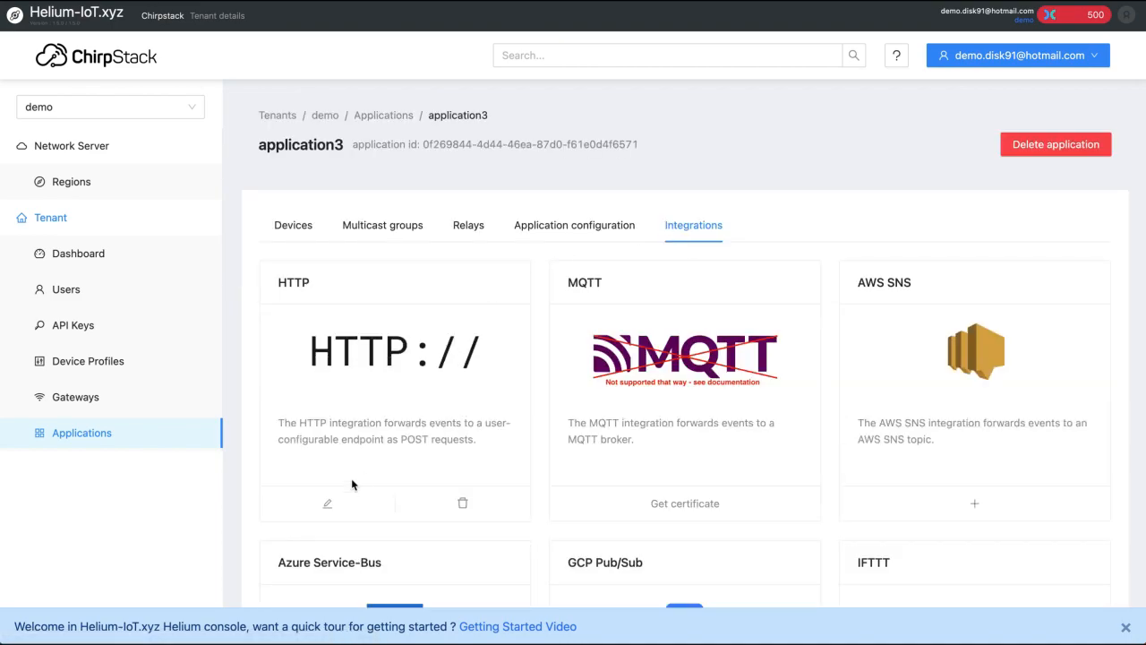
- Open application3's HTTP integration settings and examine the migrated headers, including the hendpoint value
{"action": "left_click", "coordinate": [328, 503]}
{"action": "scroll", "coordinate": [554, 362], "scroll_direction": "down", "scroll_amount": 3}
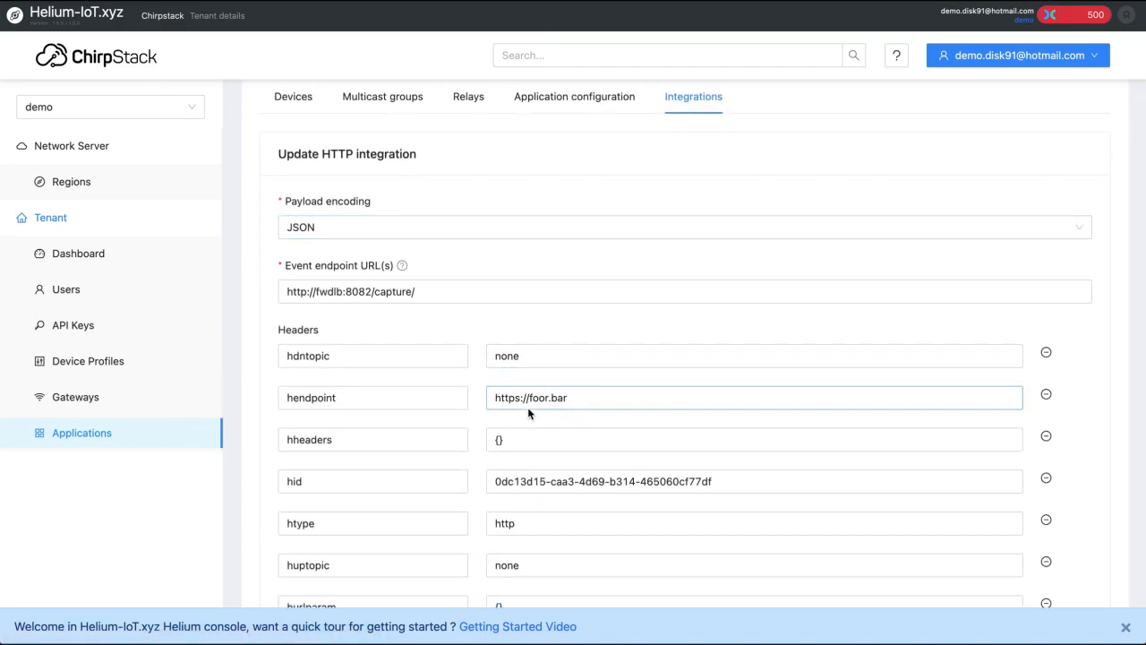
{"action": "left_click", "coordinate": [542, 401]}
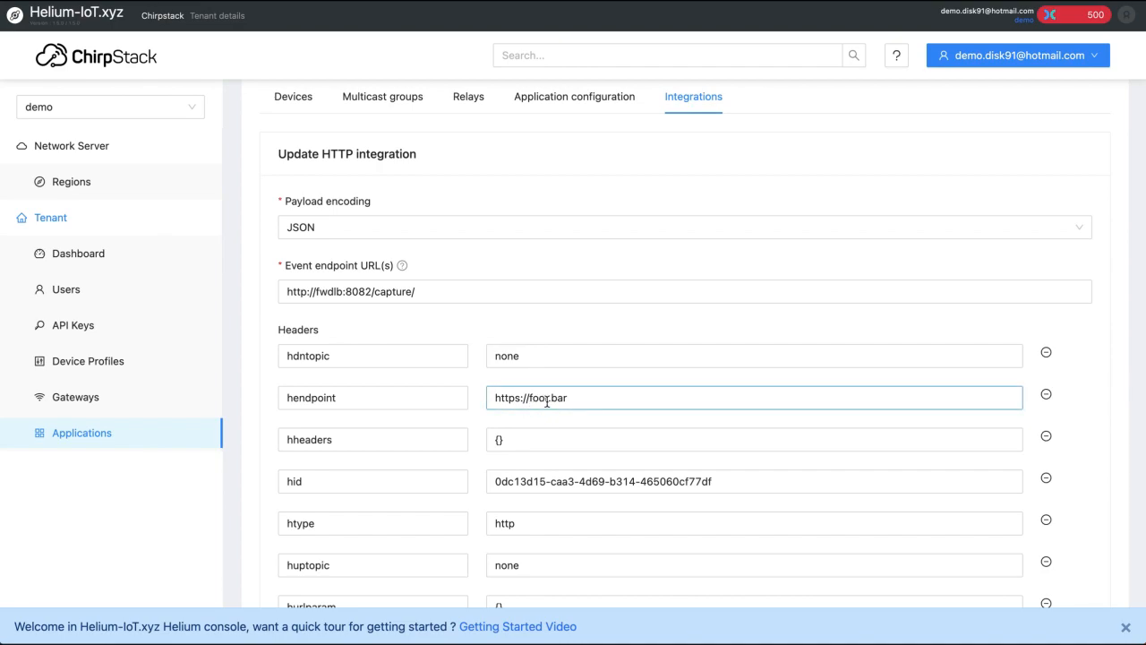
{"action": "left_click", "coordinate": [593, 417]}
{"action": "scroll", "coordinate": [593, 419], "scroll_direction": "down", "scroll_amount": 2}
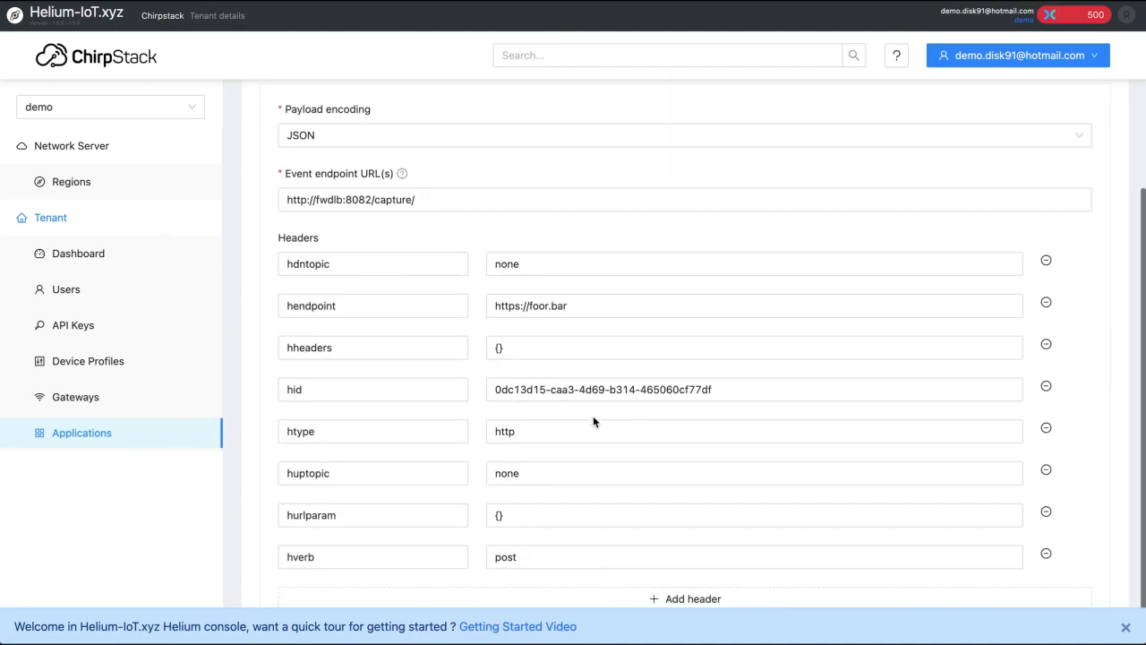
{"action": "scroll", "coordinate": [557, 364], "scroll_direction": "up", "scroll_amount": 3}
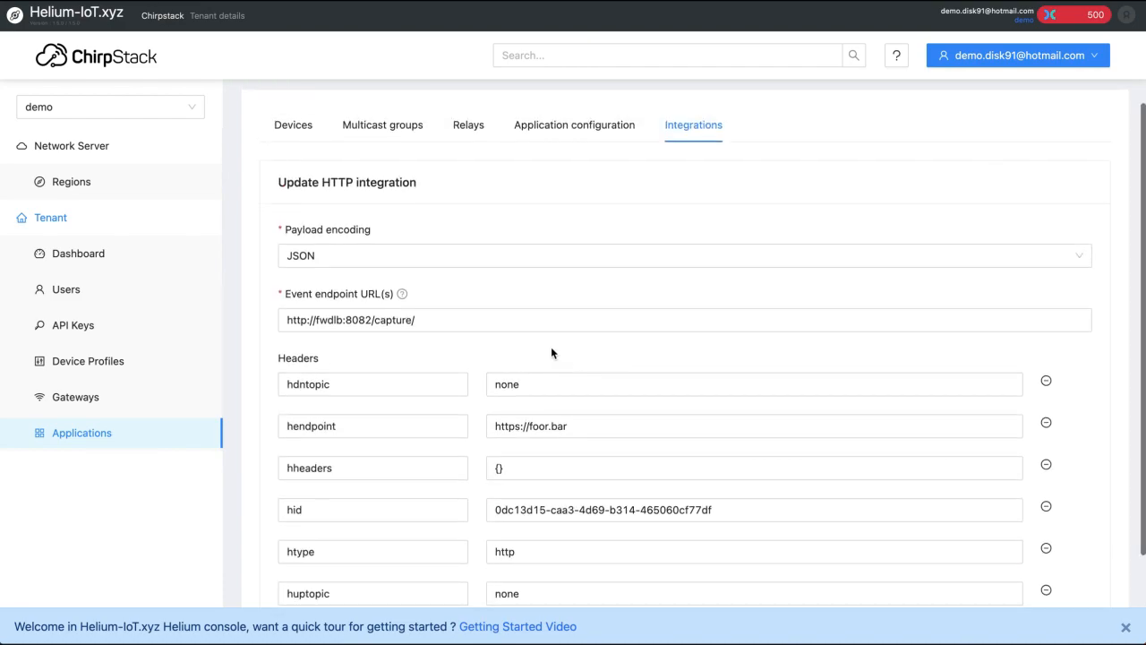
- Compare the HTTP integration's event endpoint URL with the target address in its hendpoint header
{"action": "left_click", "coordinate": [328, 322]}
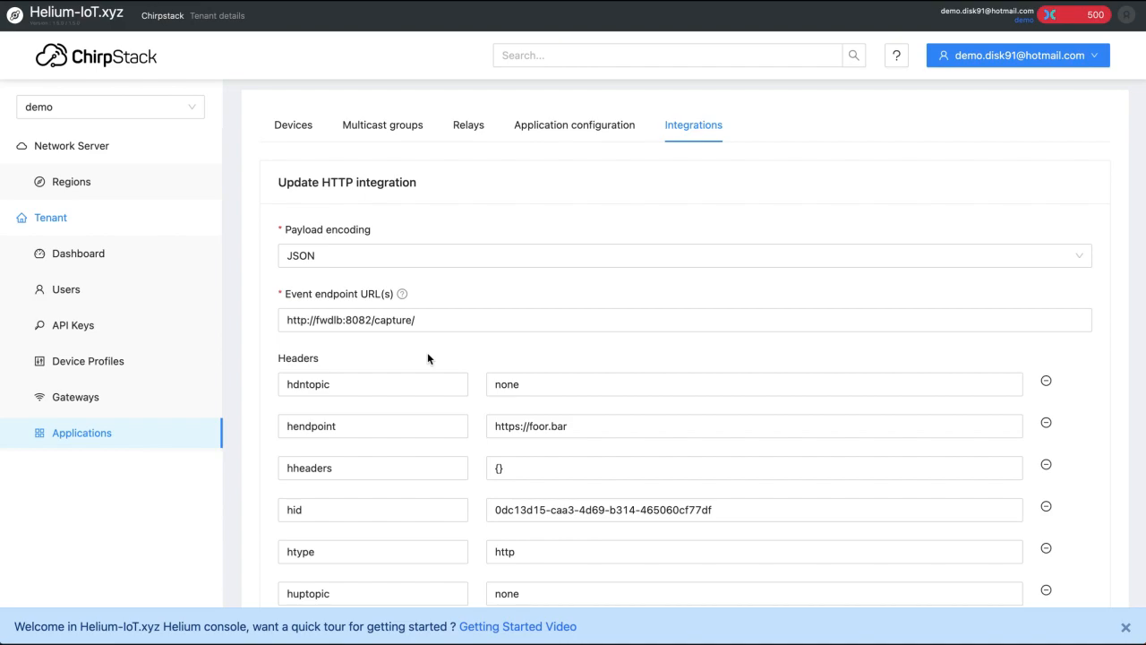
{"action": "scroll", "coordinate": [568, 340], "scroll_direction": "down", "scroll_amount": 1}
{"action": "scroll", "coordinate": [567, 341], "scroll_direction": "up", "scroll_amount": 1}
{"action": "left_click", "coordinate": [458, 313]}
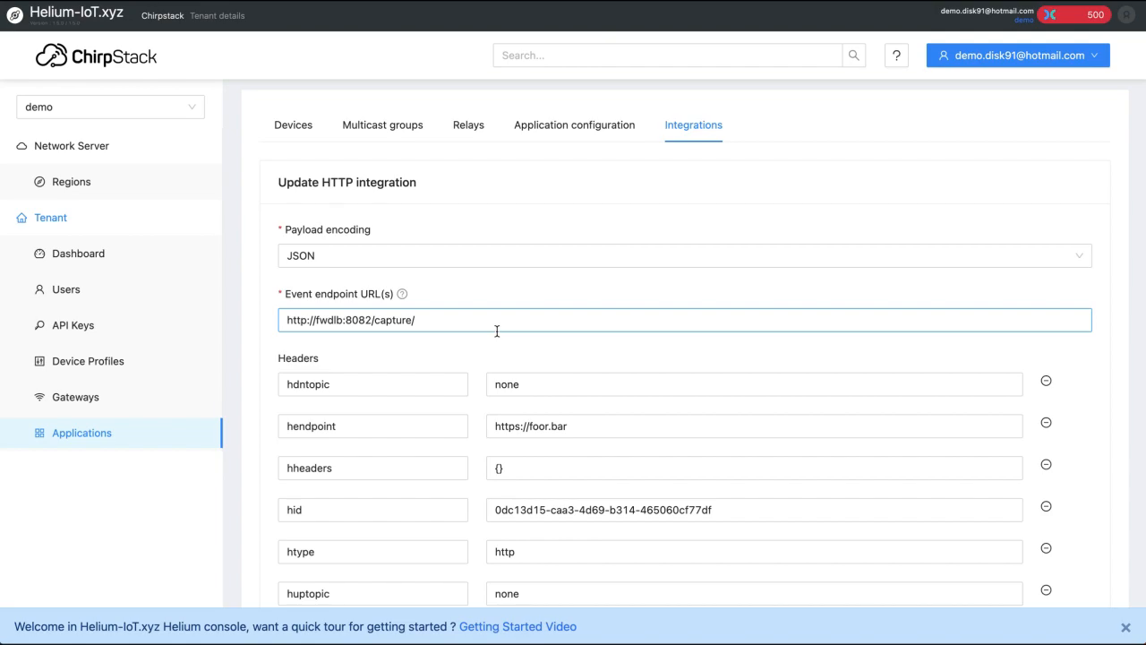
{"action": "scroll", "coordinate": [609, 308], "scroll_direction": "down", "scroll_amount": 2}
{"action": "scroll", "coordinate": [609, 306], "scroll_direction": "up", "scroll_amount": 2}
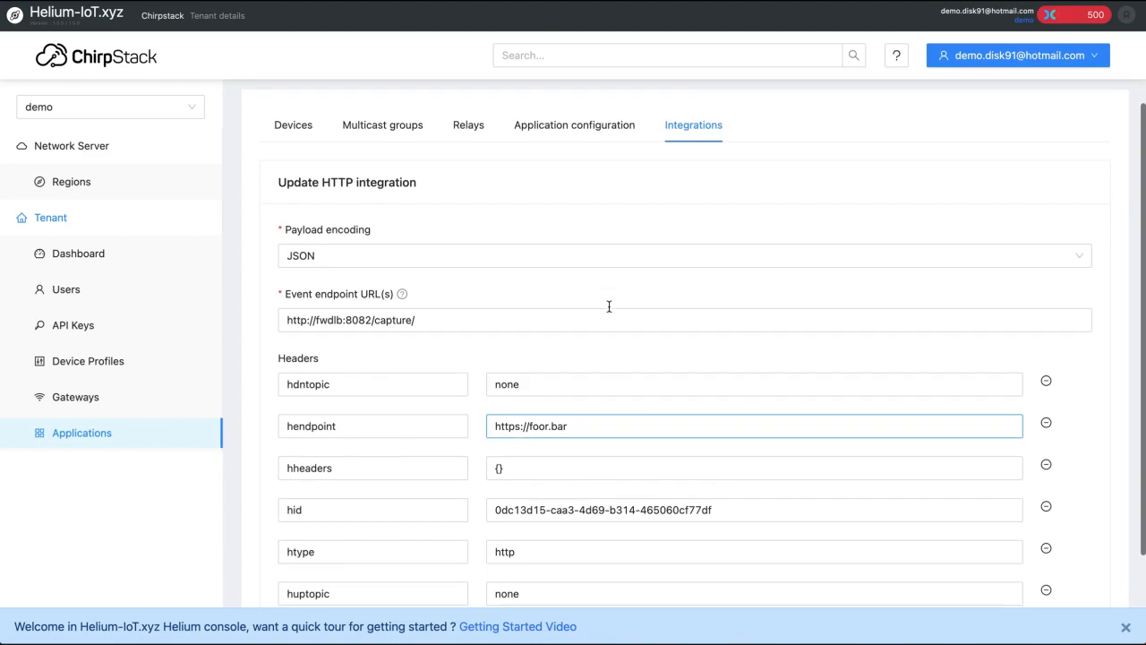
{"action": "scroll", "coordinate": [609, 308], "scroll_direction": "up", "scroll_amount": 1}
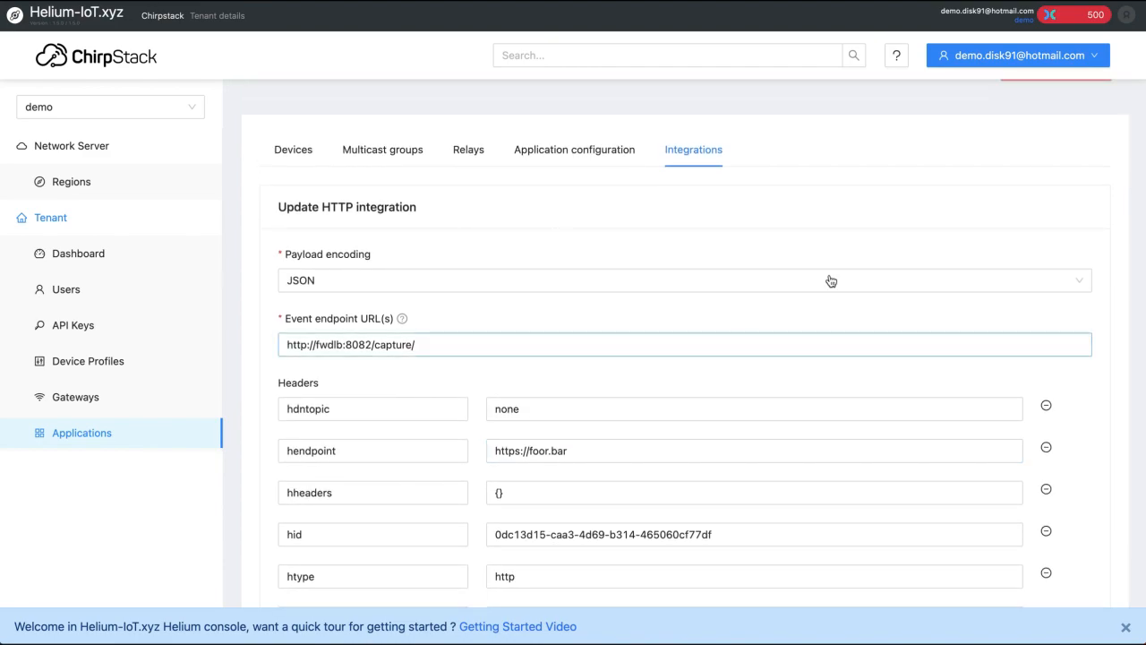
- Open the helium-chirpstack wiki documentation and read the MQTT and HTTP sections of the Helium compatible Integration page
{"action": "mouse_move", "coordinate": [1126, 21]}
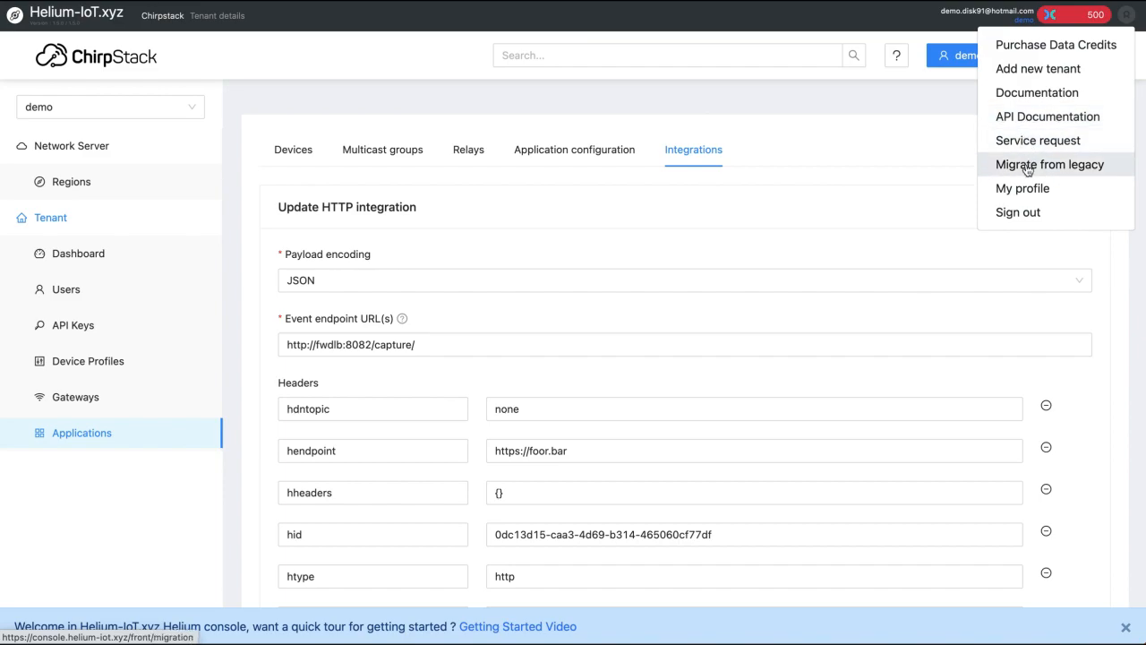
{"action": "left_click", "coordinate": [1024, 93]}
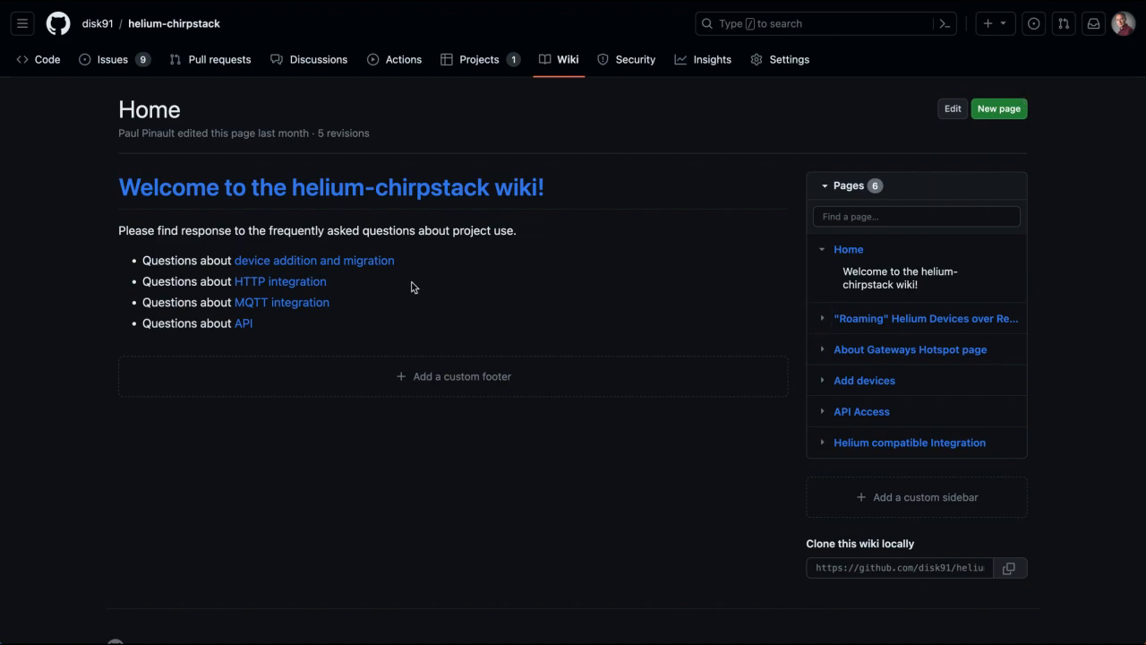
{"action": "left_click", "coordinate": [258, 305]}
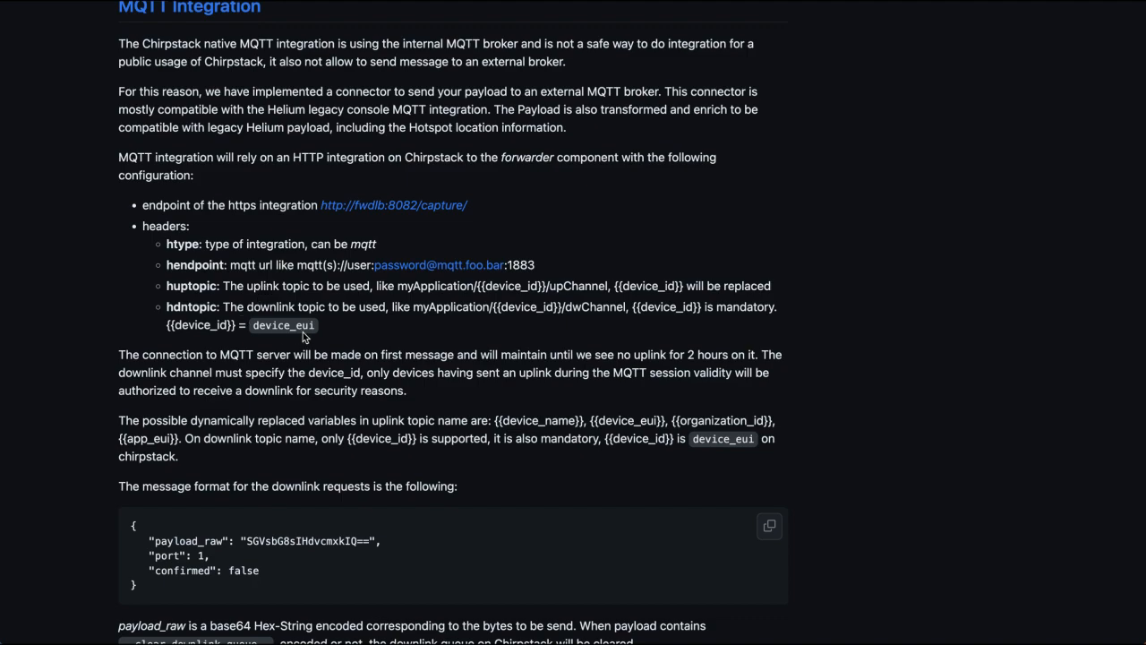
{"action": "scroll", "coordinate": [378, 332], "scroll_direction": "down", "scroll_amount": 3}
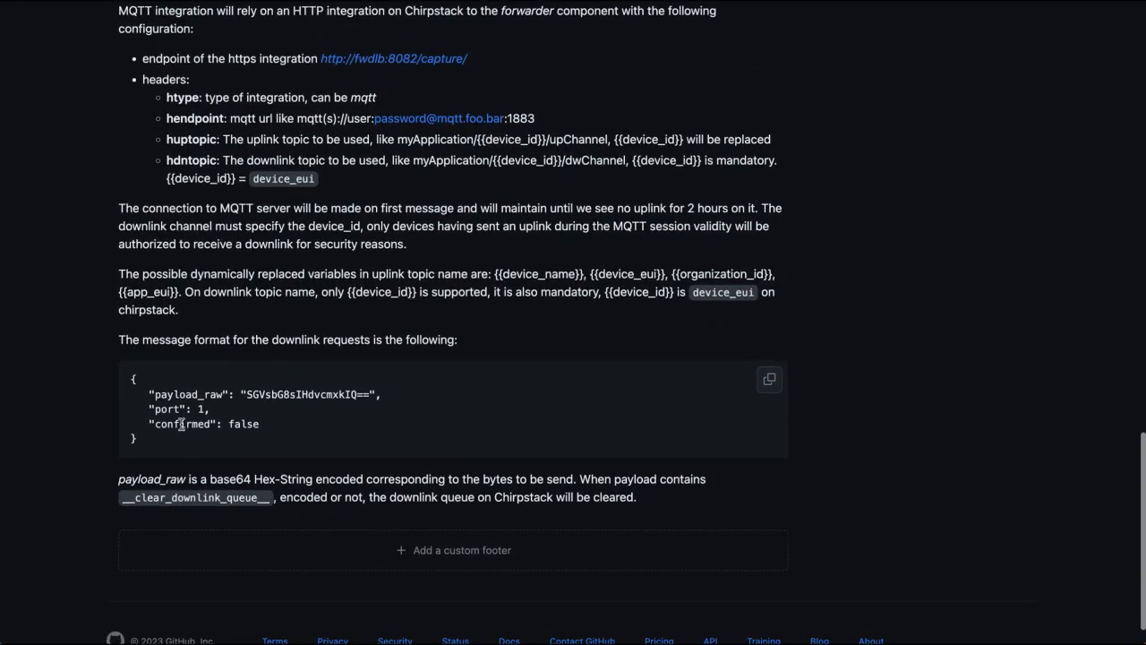
{"action": "scroll", "coordinate": [377, 387], "scroll_direction": "down", "scroll_amount": 1}
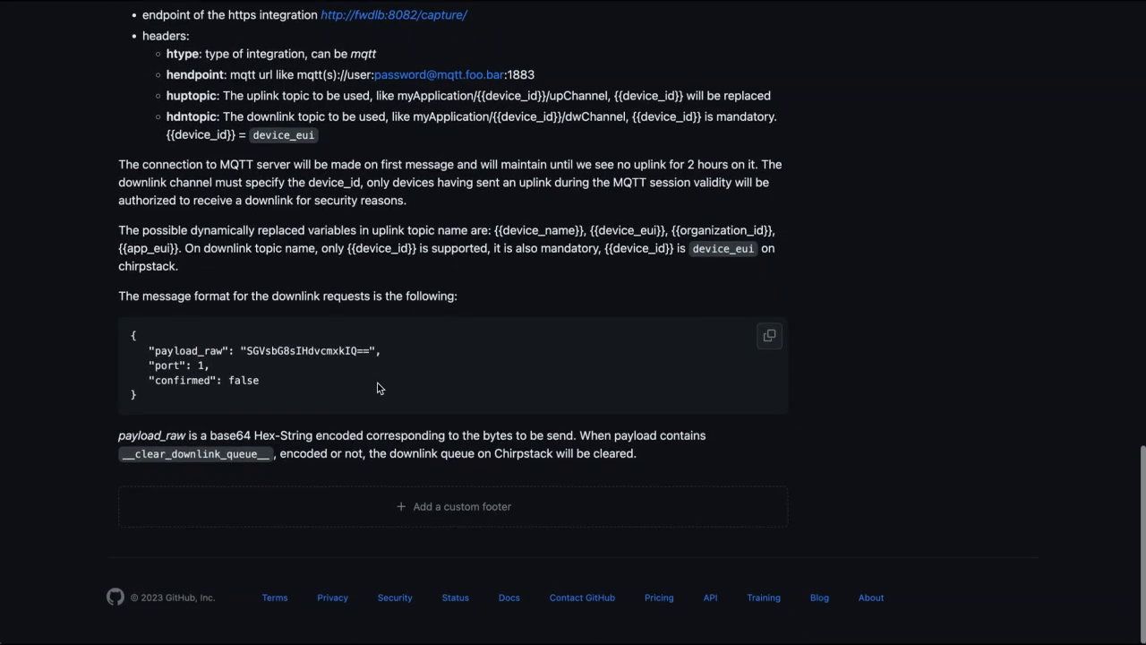
{"action": "scroll", "coordinate": [377, 387], "scroll_direction": "up", "scroll_amount": 10}
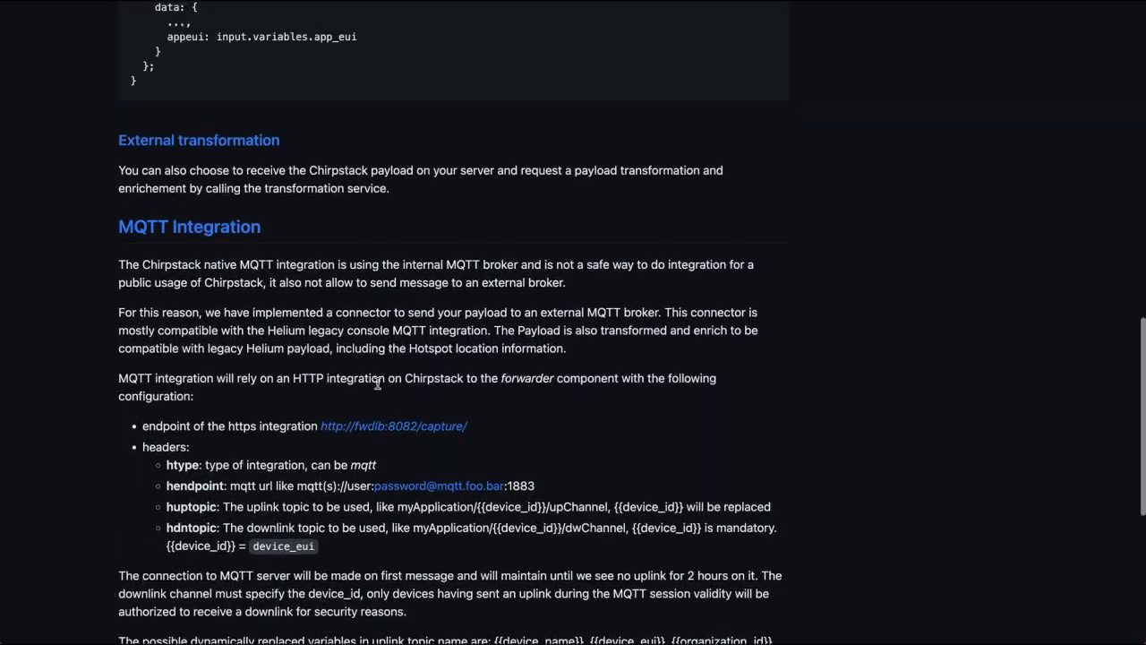
{"action": "scroll", "coordinate": [377, 385], "scroll_direction": "up", "scroll_amount": 20}
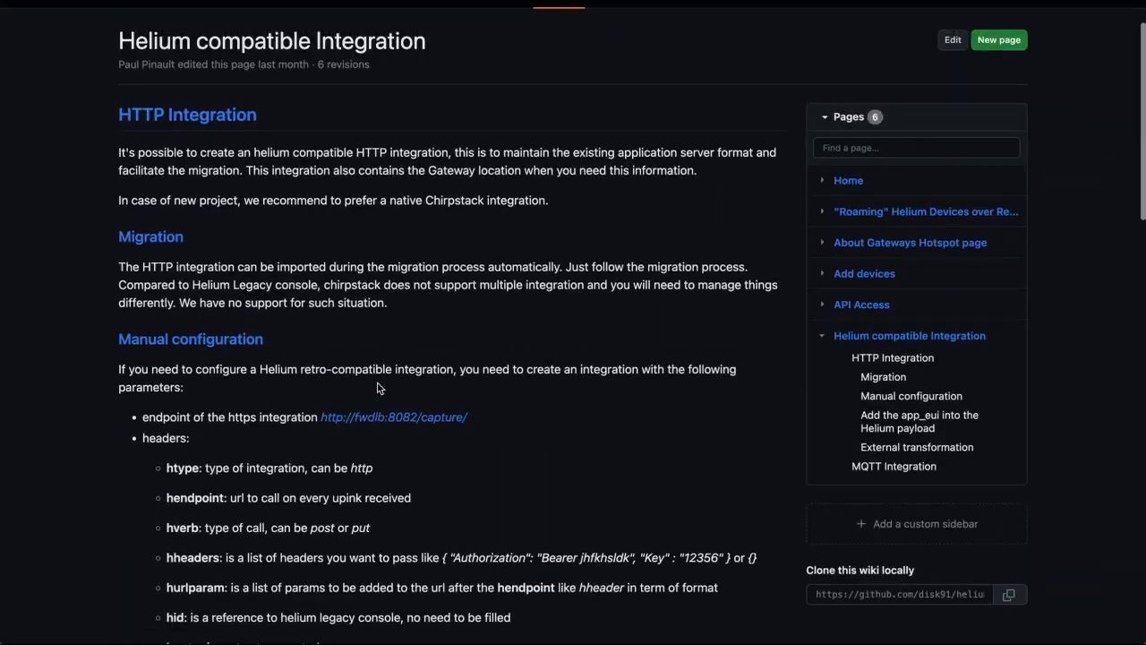
{"action": "scroll", "coordinate": [377, 386], "scroll_direction": "down", "scroll_amount": 1}
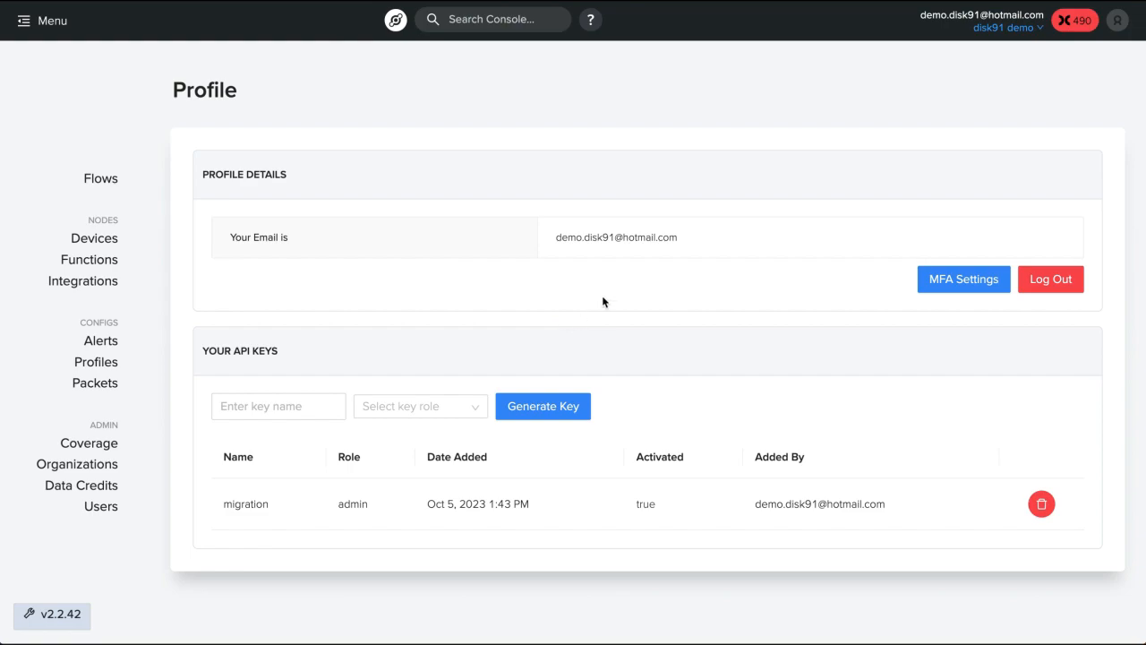
- Switch back to the Helium-IoT.xyz console, open the service requests page, view the new service request form and cancel it
{"action": "left_click", "coordinate": [1118, 31]}
{"action": "left_click", "coordinate": [881, 123]}
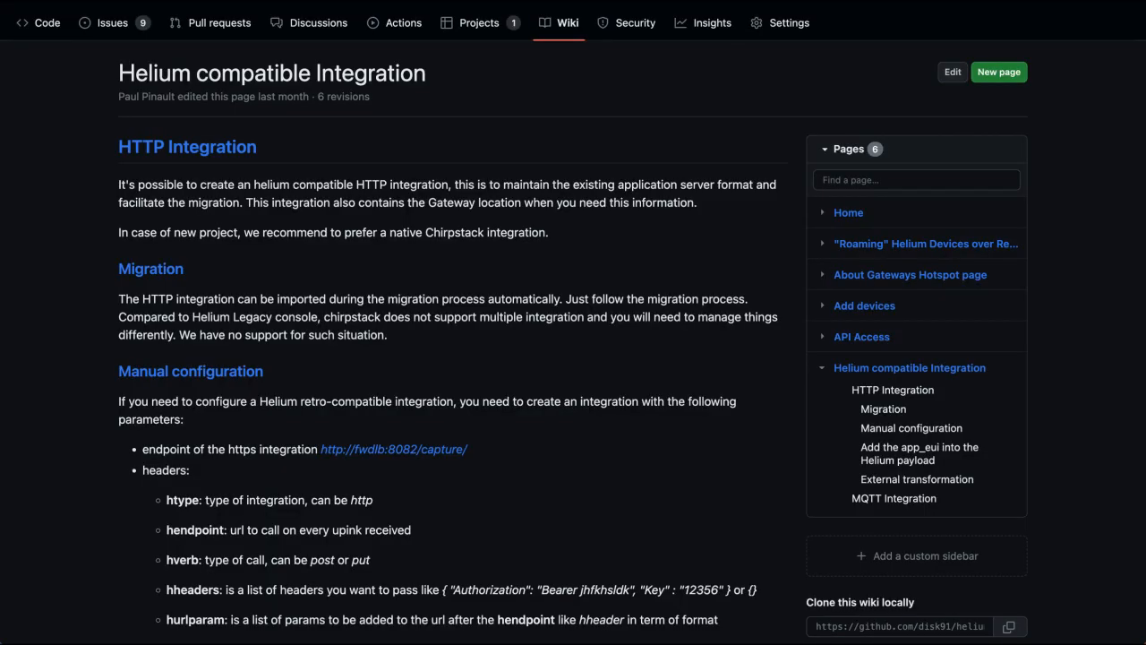
{"action": "left_click", "coordinate": [567, 23]}
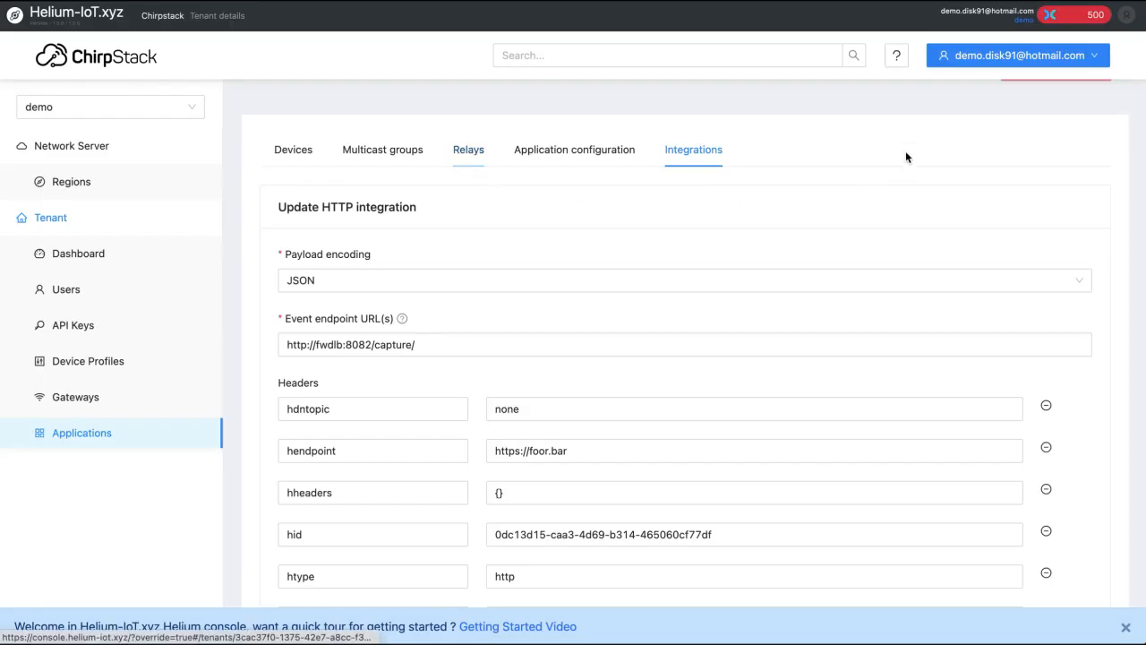
{"action": "left_click", "coordinate": [1126, 15]}
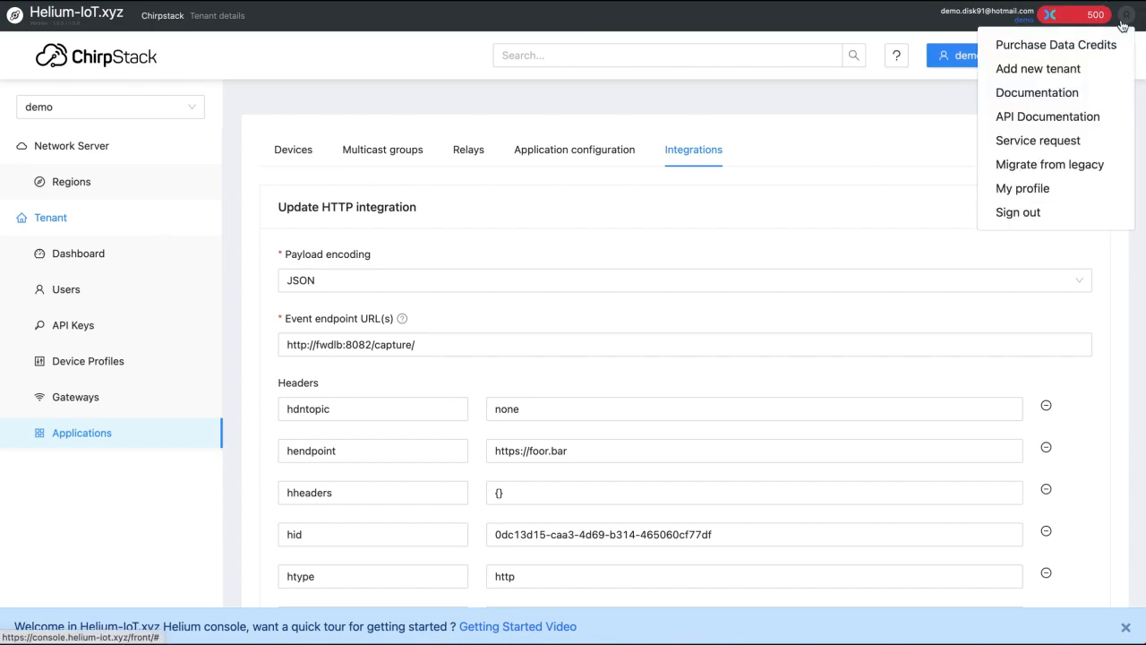
{"action": "left_click", "coordinate": [1031, 143]}
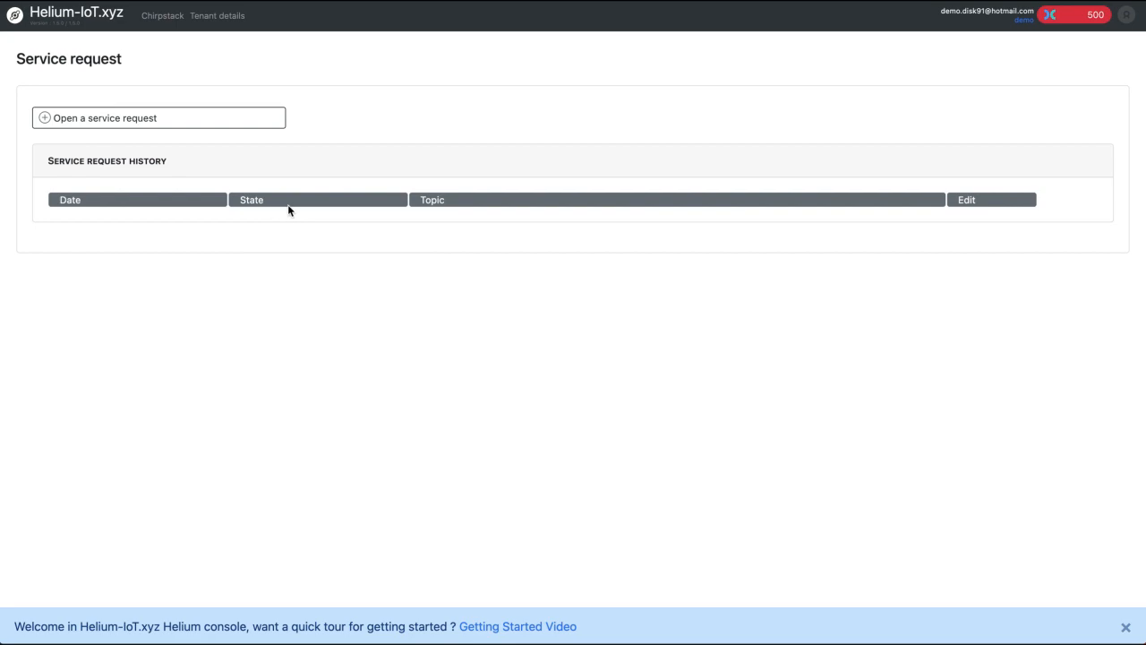
{"action": "left_click", "coordinate": [139, 120]}
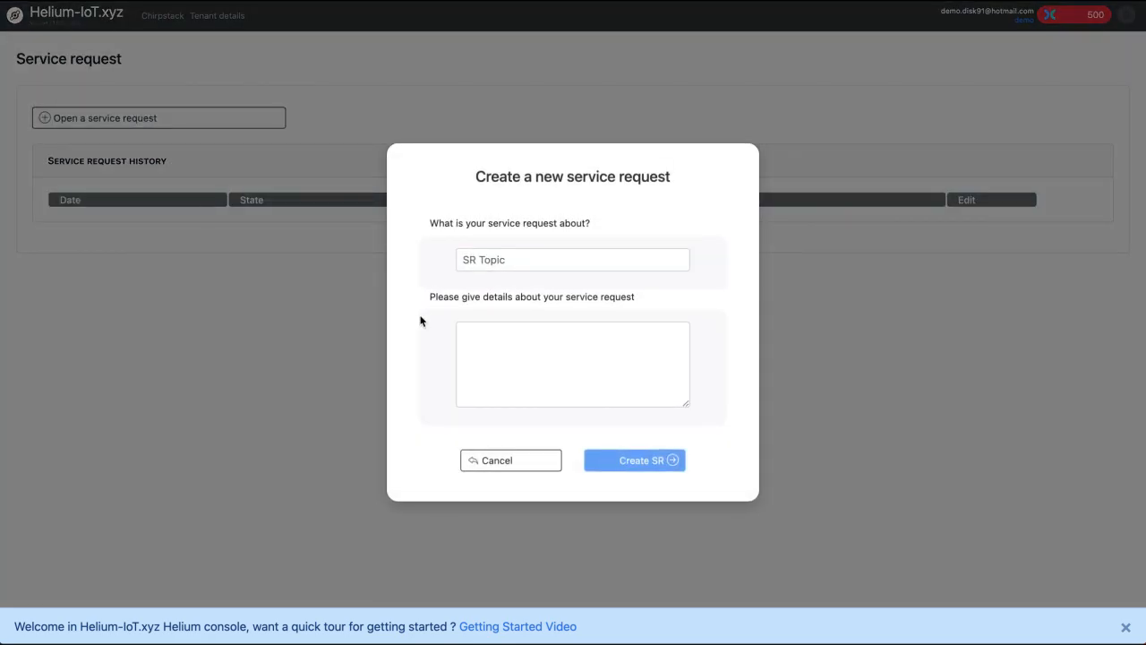
{"action": "left_click", "coordinate": [499, 464]}
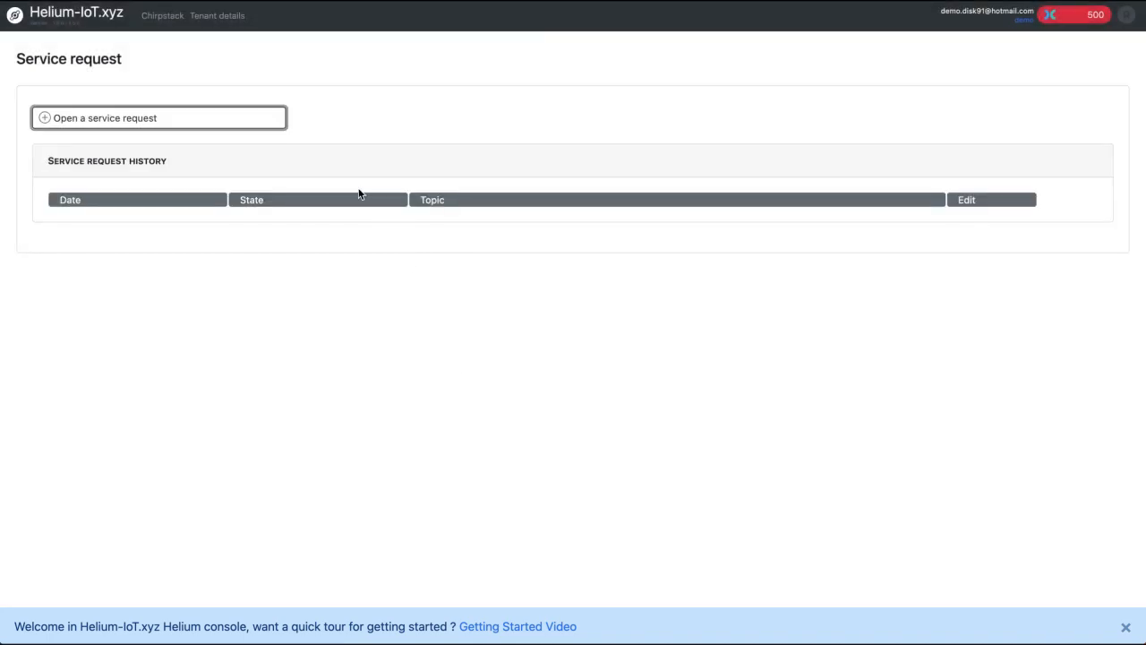